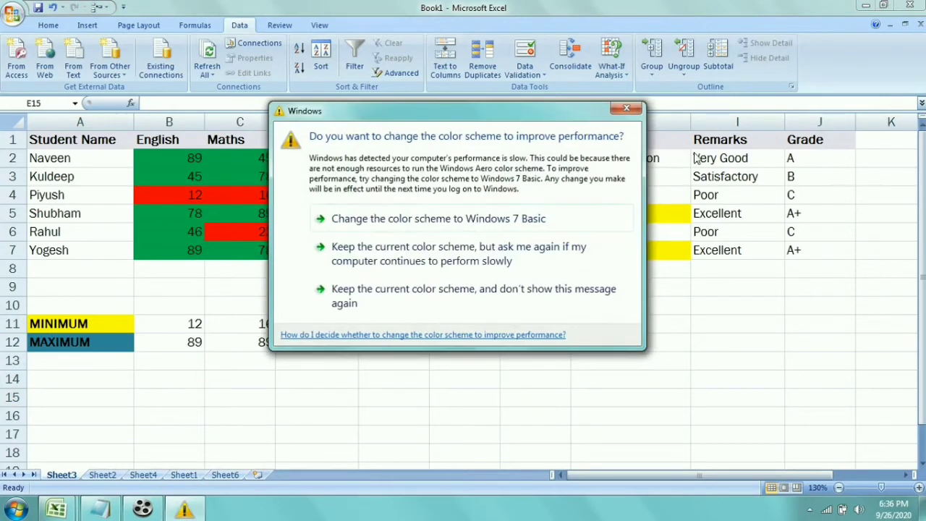
# Dismiss the colour-scheme prompt and insert a new blank worksheet, Sheet7, next to Sheet1.
pyautogui.click(627, 108)
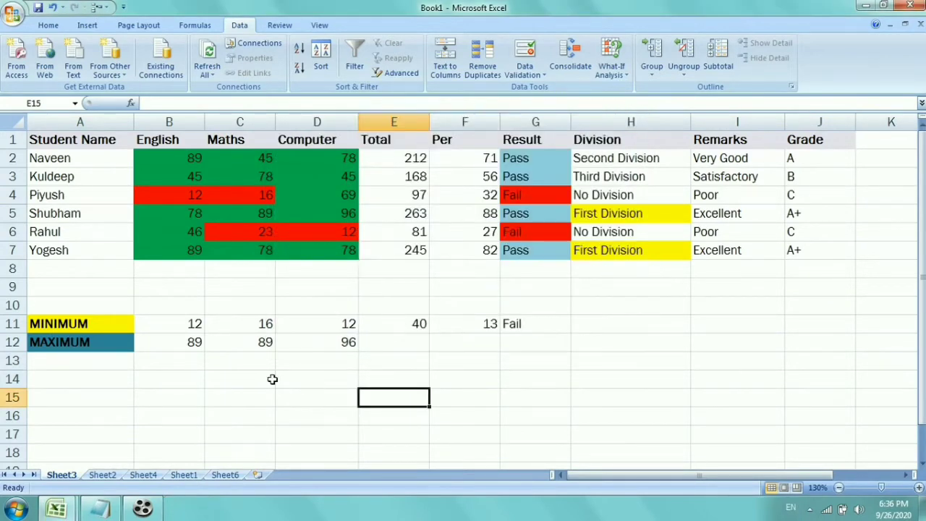
pyautogui.click(185, 476)
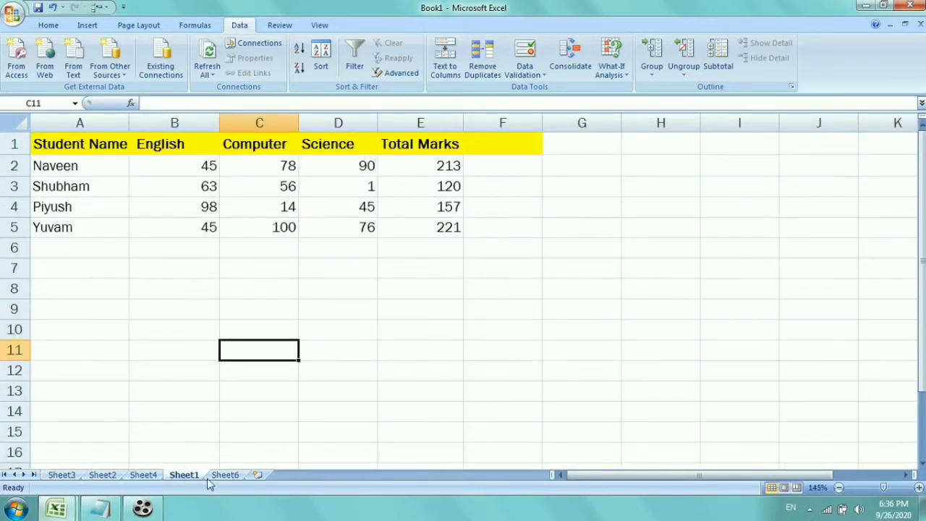
pyautogui.click(256, 475)
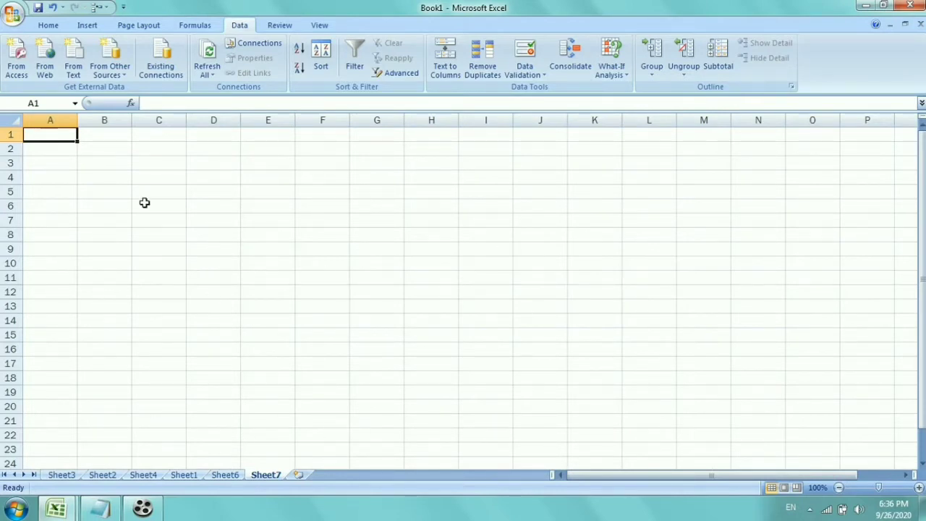
pyautogui.click(49, 25)
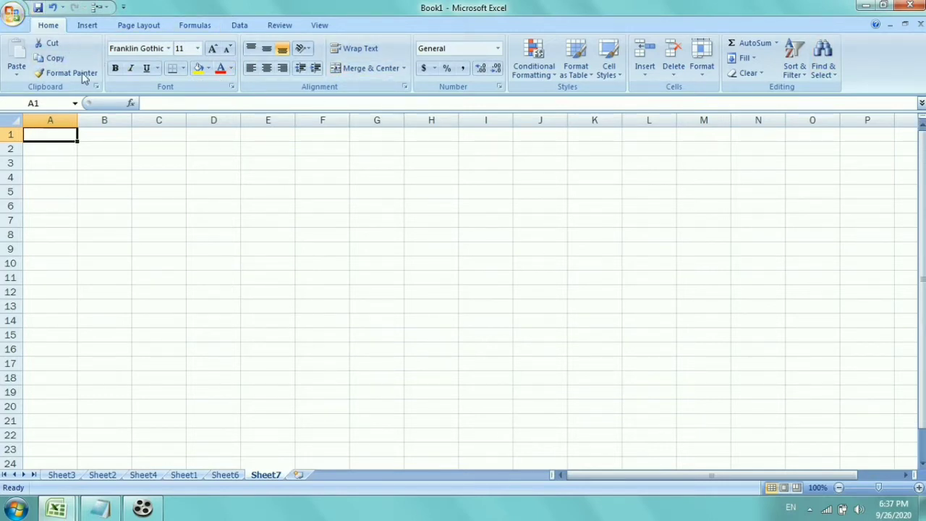
pyautogui.click(14, 15)
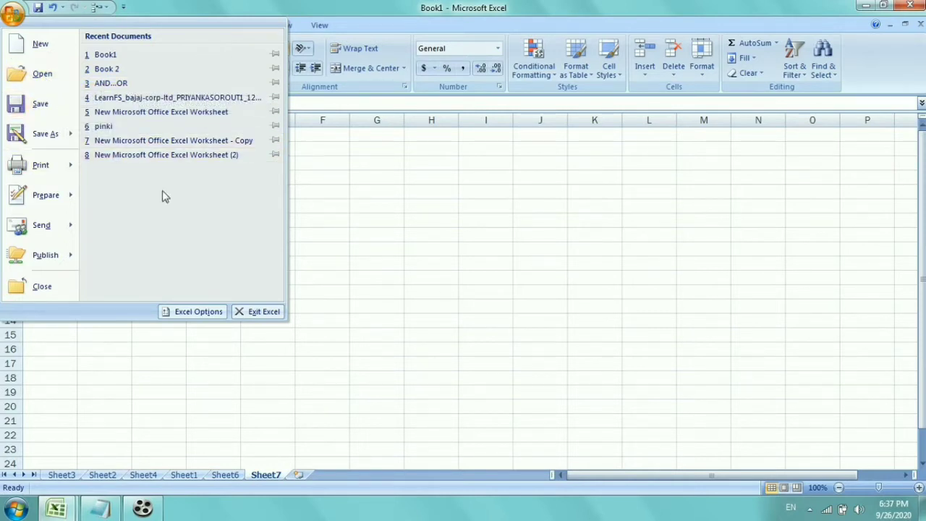
pyautogui.click(381, 255)
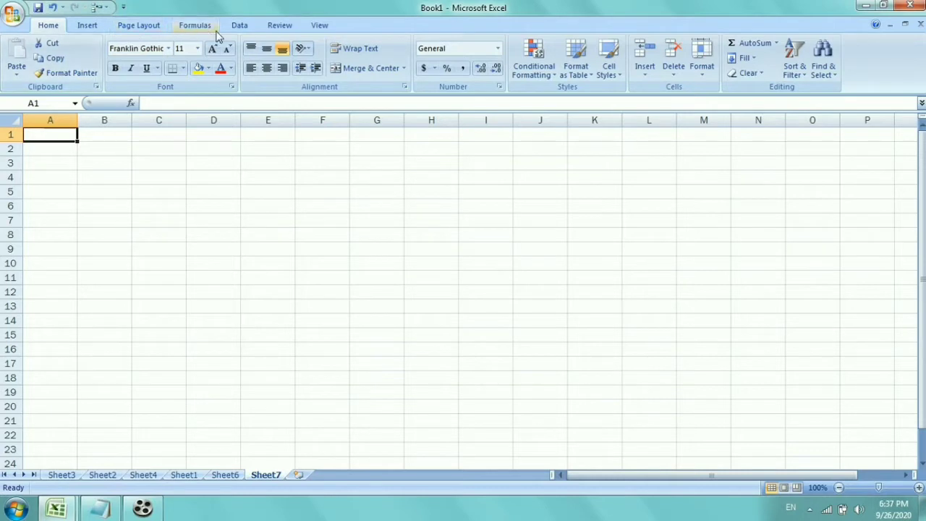
pyautogui.click(239, 29)
pyautogui.click(283, 30)
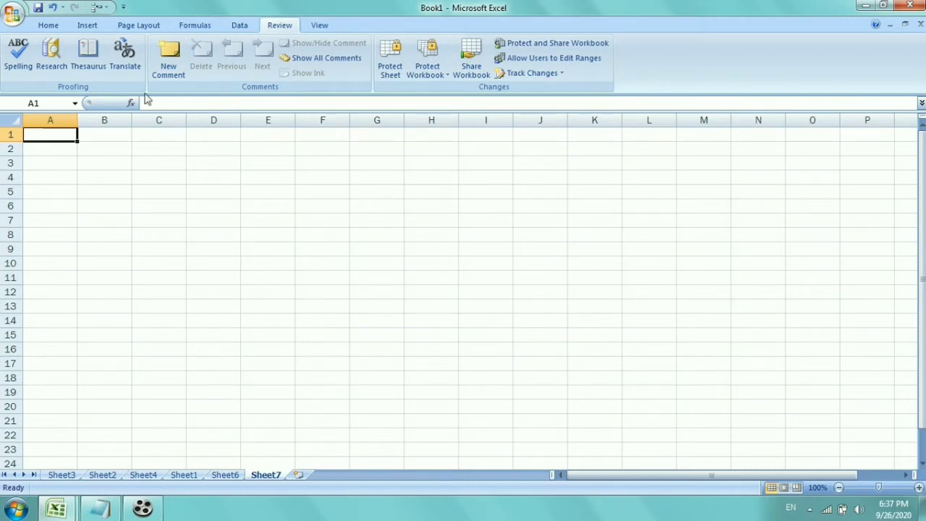
pyautogui.click(140, 29)
pyautogui.click(90, 27)
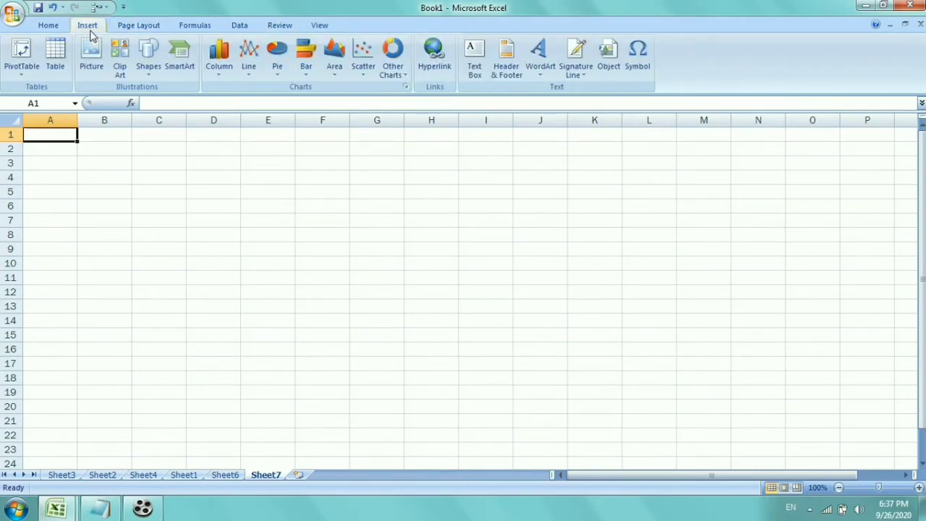
pyautogui.click(55, 26)
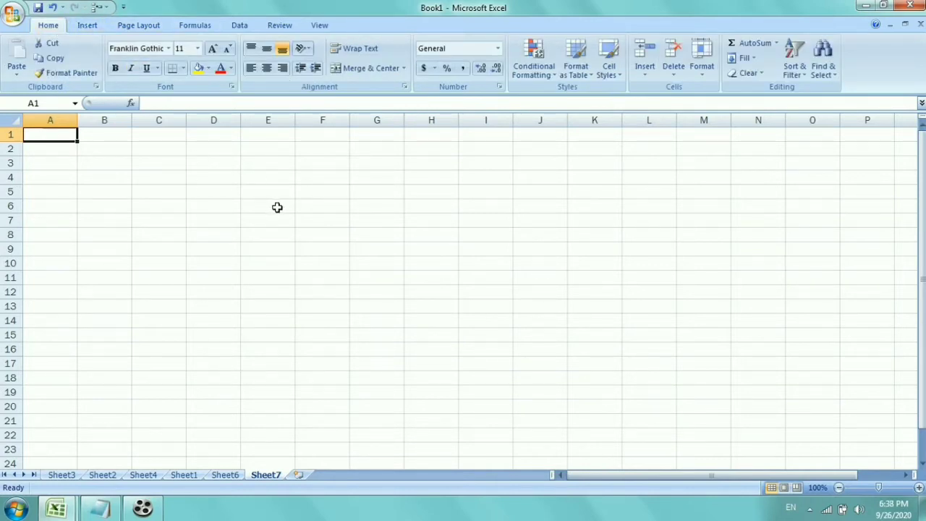
pyautogui.scroll(5, 277, 208)
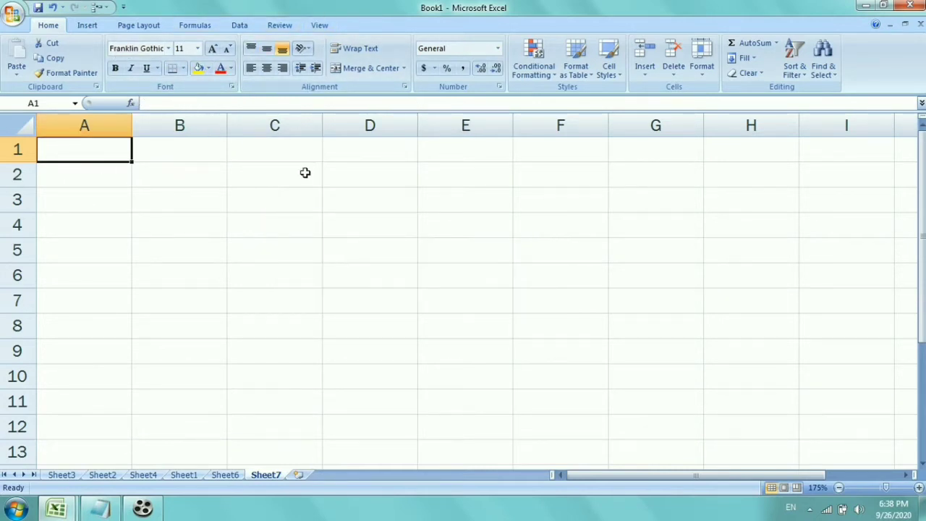
pyautogui.click(287, 245)
pyautogui.click(137, 154)
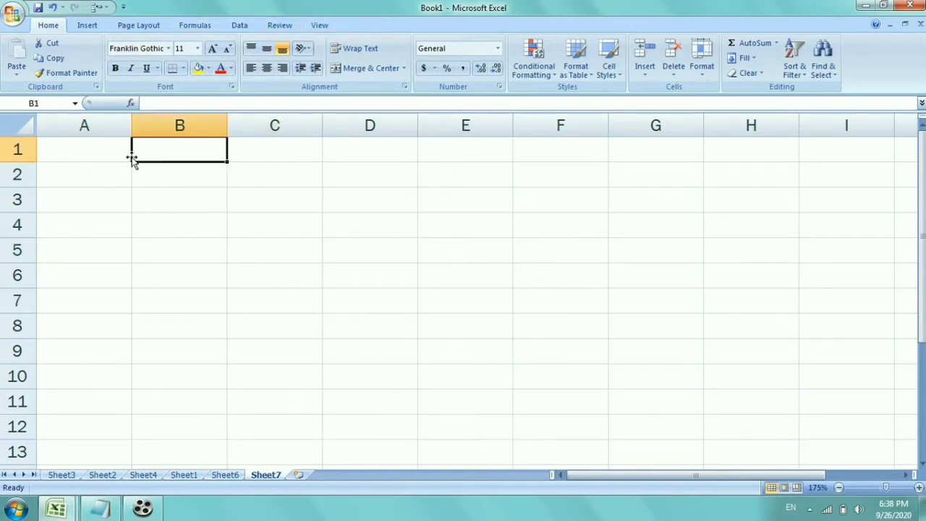
pyautogui.click(84, 128)
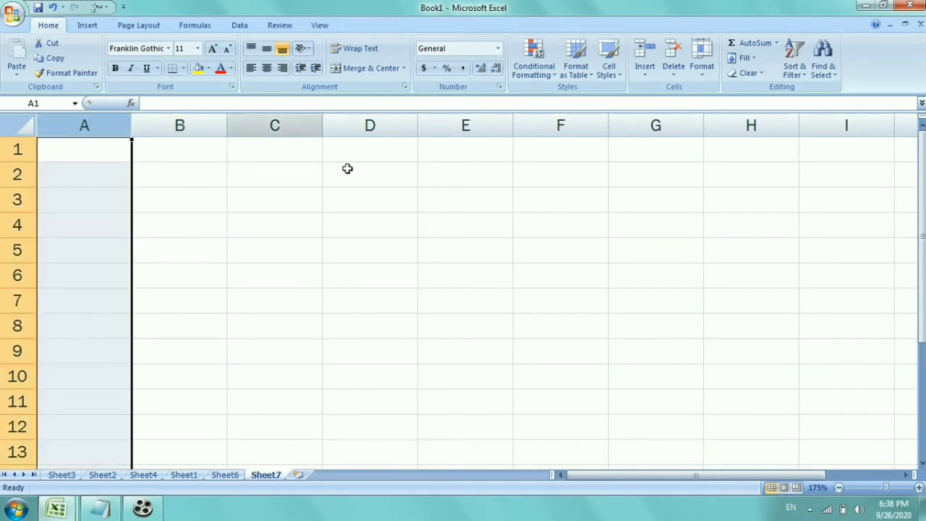
pyautogui.click(153, 125)
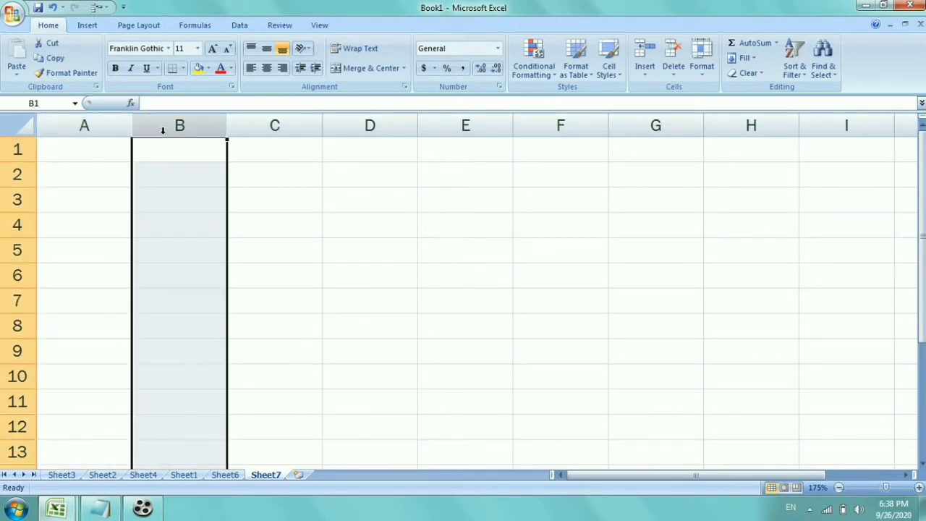
pyautogui.click(275, 126)
pyautogui.click(357, 126)
pyautogui.click(478, 126)
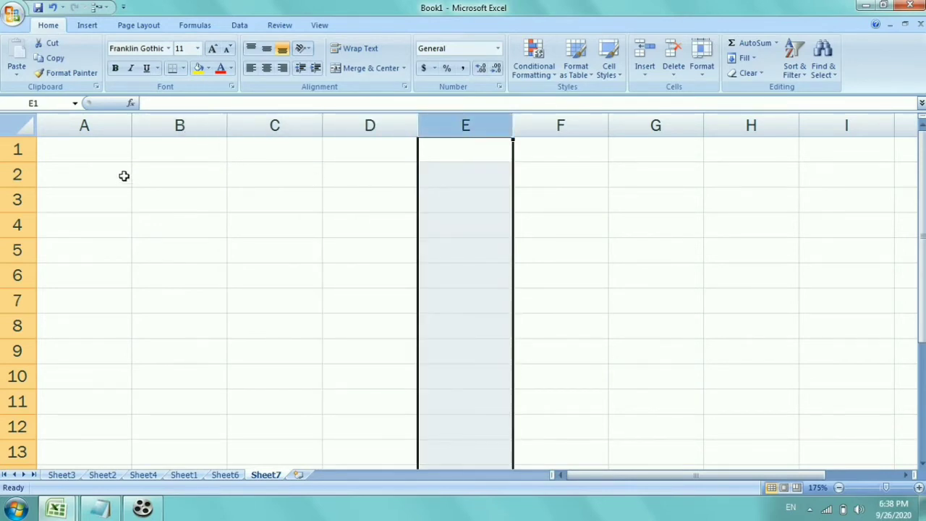
pyautogui.click(84, 118)
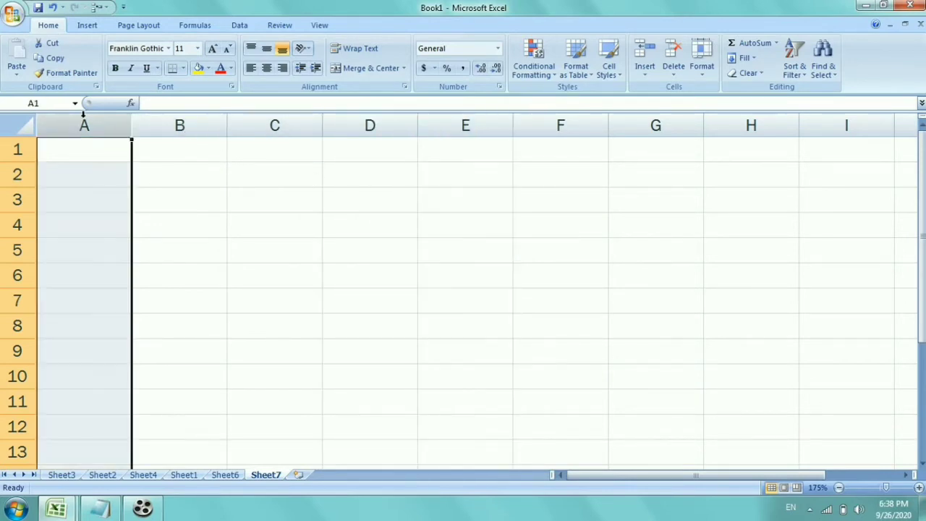
pyautogui.click(225, 140)
pyautogui.click(294, 126)
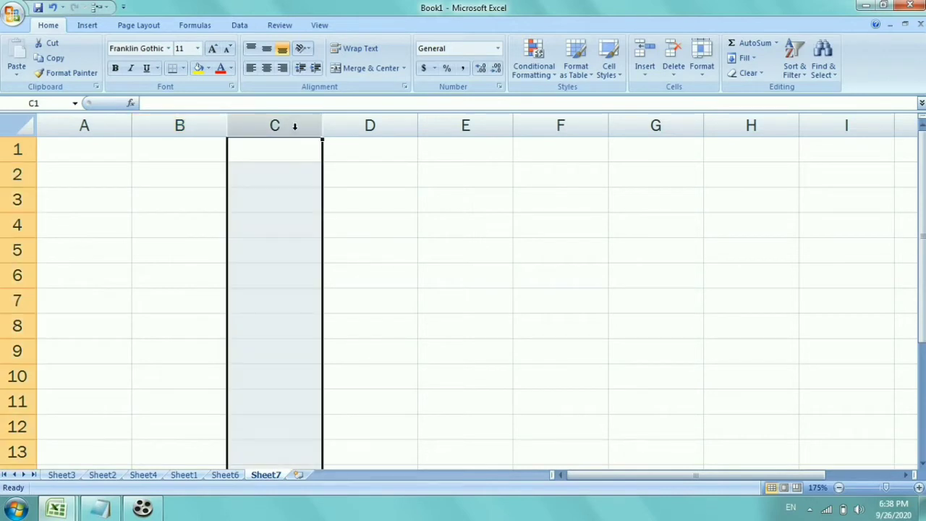
pyautogui.click(352, 128)
pyautogui.click(438, 131)
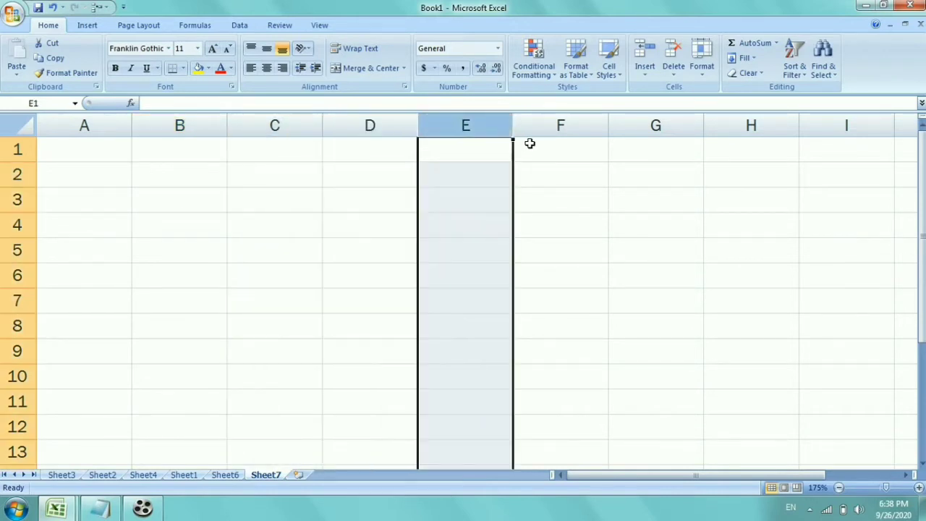
pyautogui.click(529, 143)
pyautogui.click(625, 143)
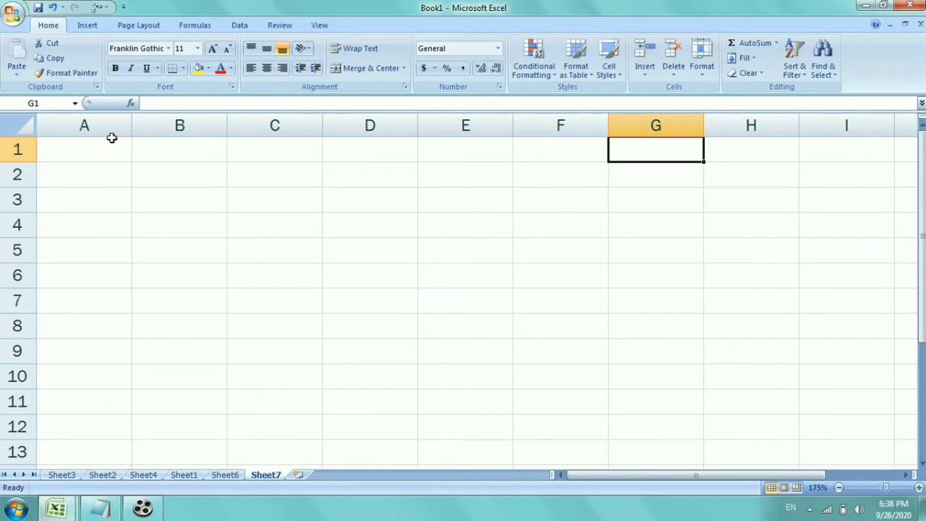
pyautogui.click(16, 154)
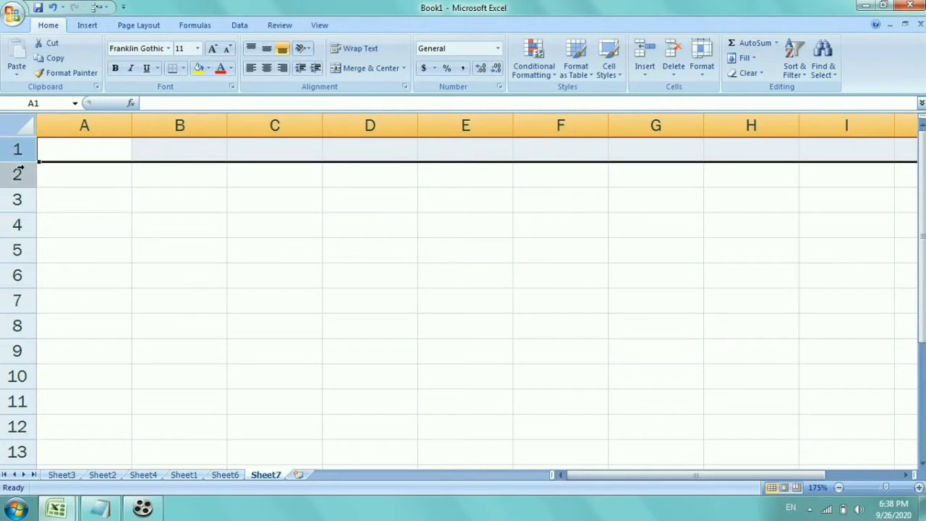
pyautogui.click(18, 174)
pyautogui.click(19, 201)
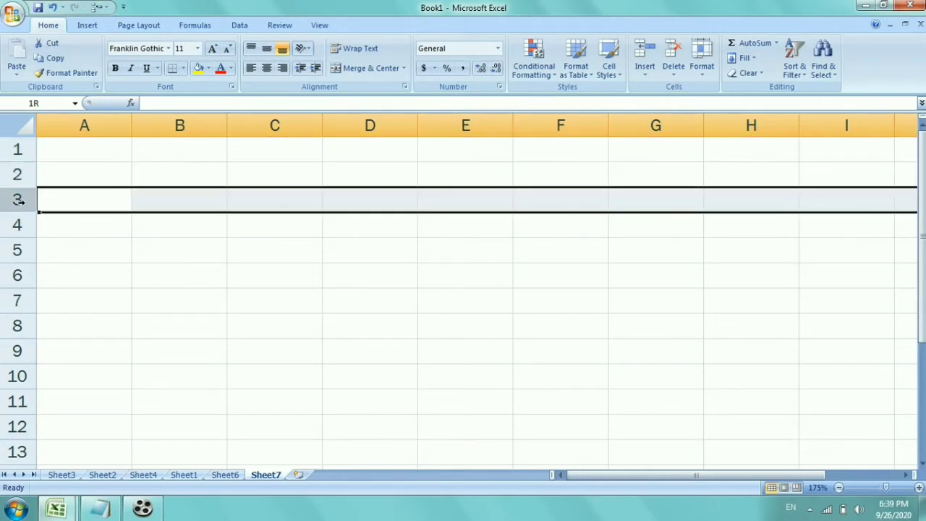
pyautogui.click(17, 224)
pyautogui.click(18, 249)
pyautogui.click(21, 274)
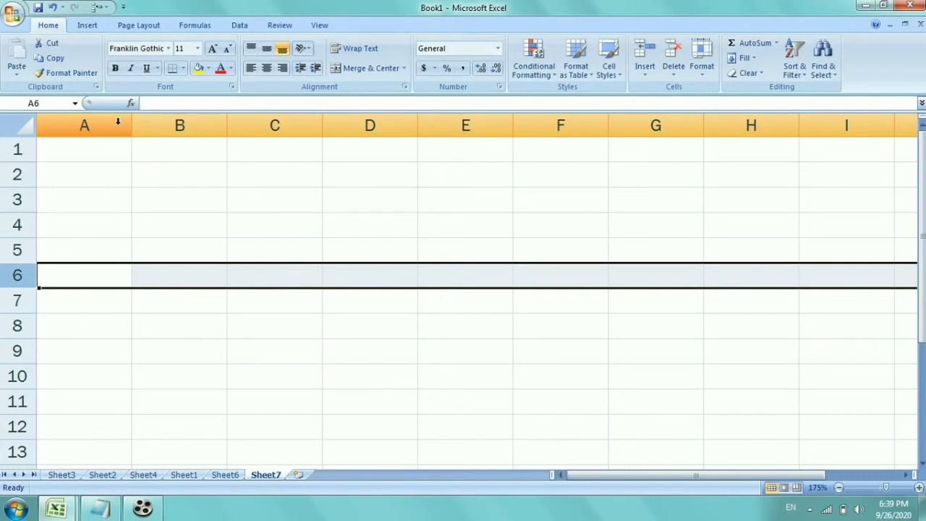
pyautogui.click(117, 123)
pyautogui.click(176, 125)
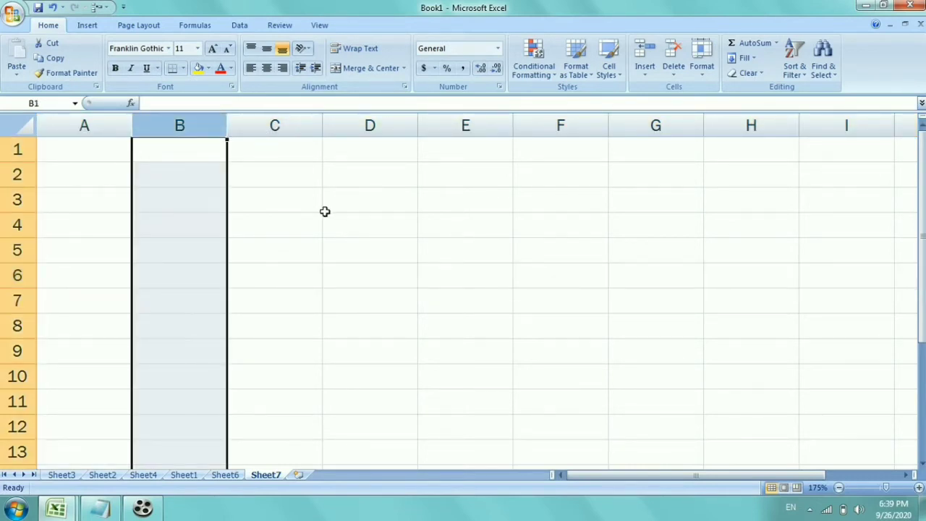
pyautogui.click(374, 253)
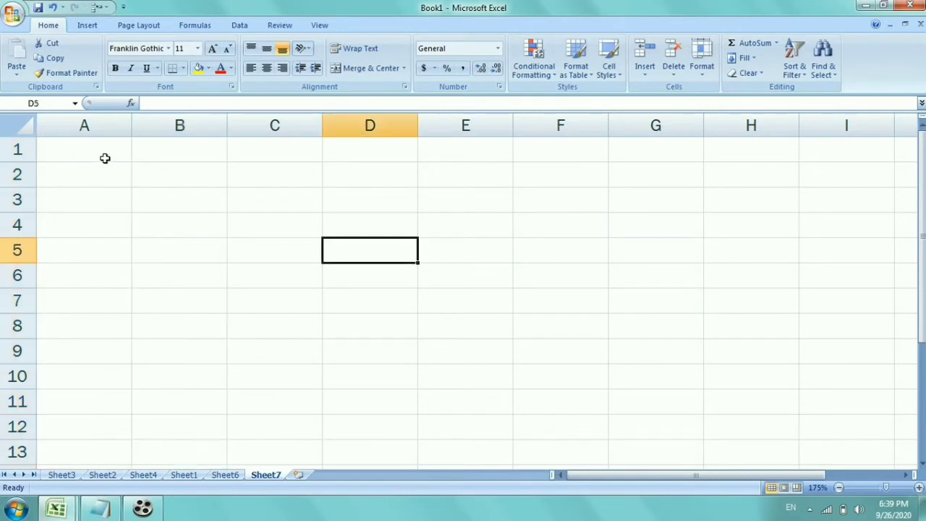
pyautogui.click(93, 124)
pyautogui.click(33, 148)
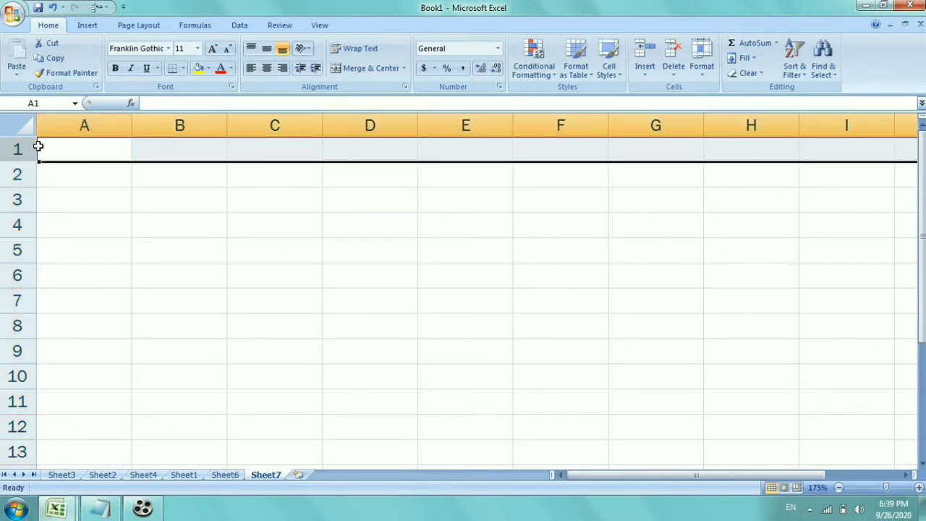
pyautogui.click(106, 148)
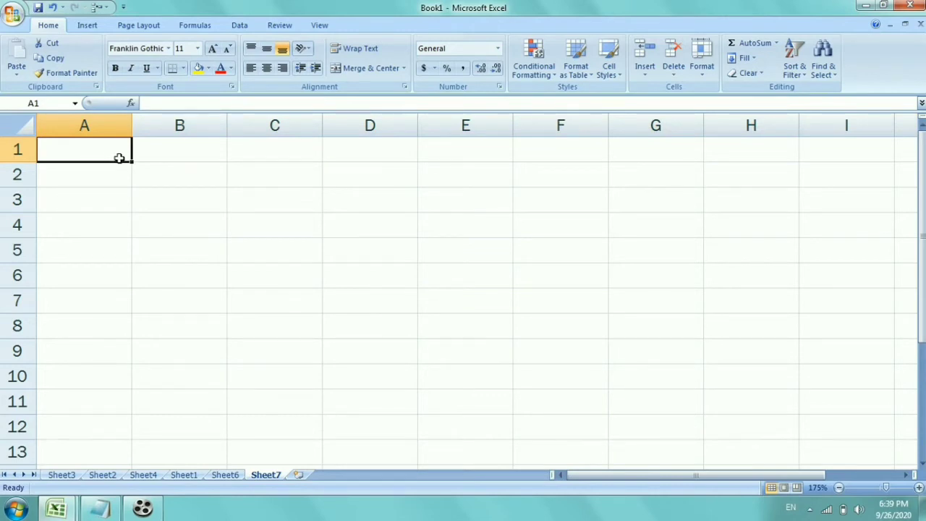
pyautogui.click(95, 125)
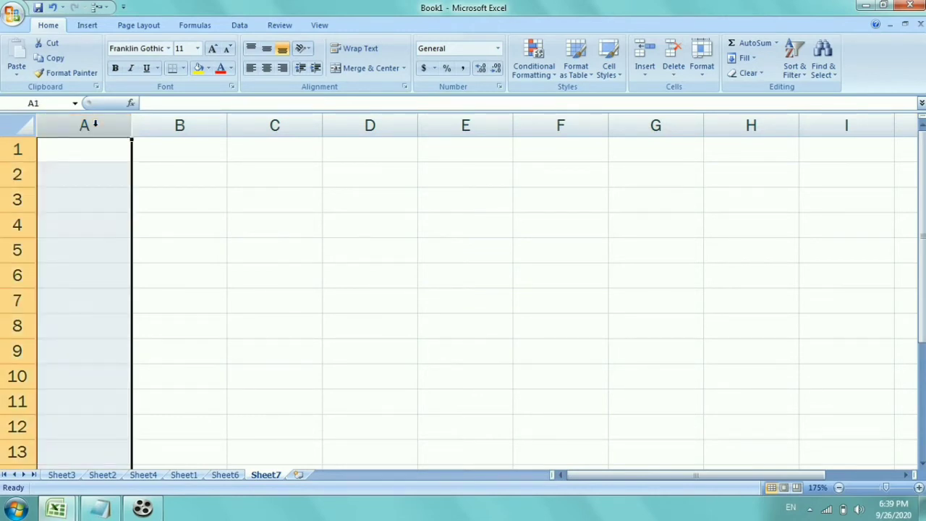
# Close the Windows colour-scheme dialog covering the empty Sheet7 grid.
pyautogui.click(19, 150)
pyautogui.click(71, 149)
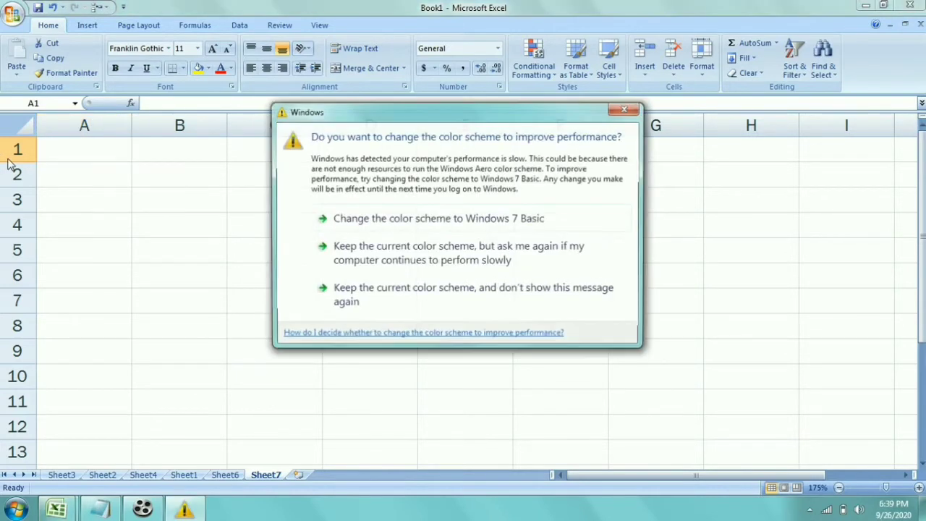
pyautogui.click(637, 107)
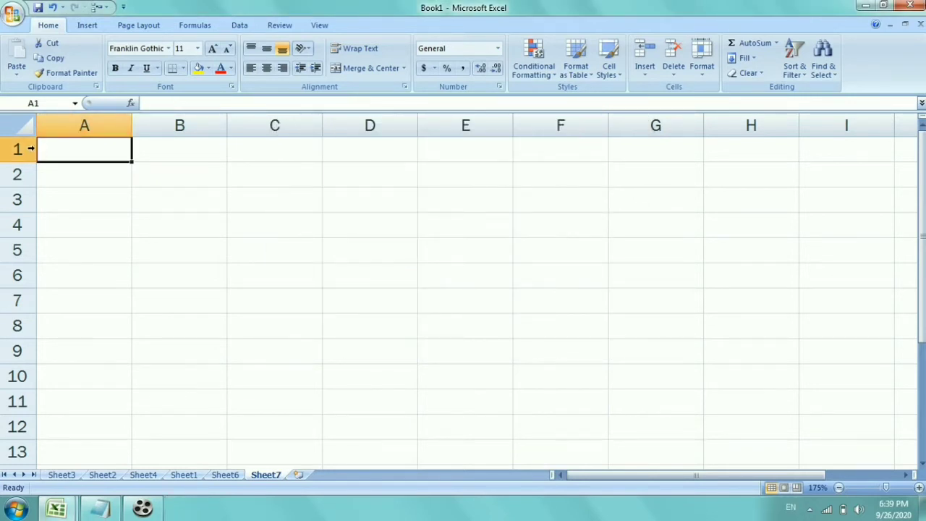
# Select column A and cells D6, B4 and C5 to show cell addresses, ending on A1.
pyautogui.click(68, 190)
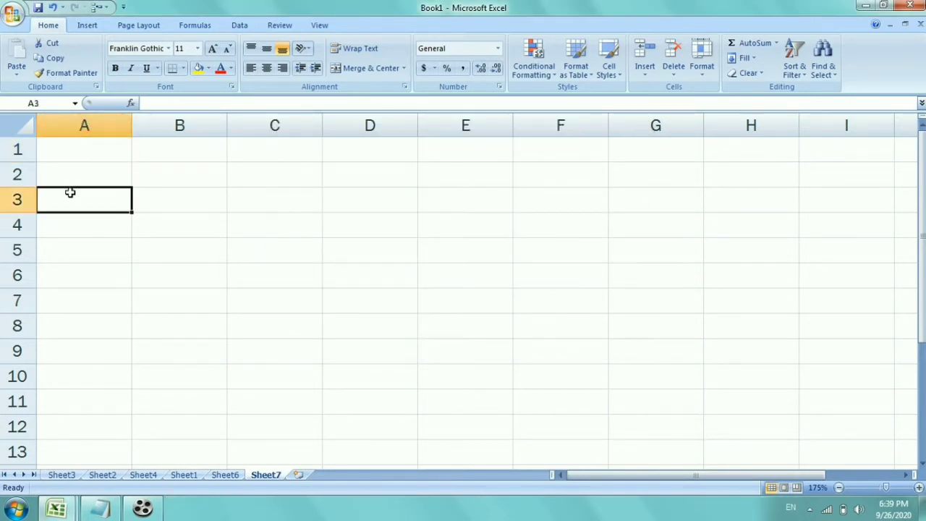
pyautogui.click(85, 127)
pyautogui.click(89, 152)
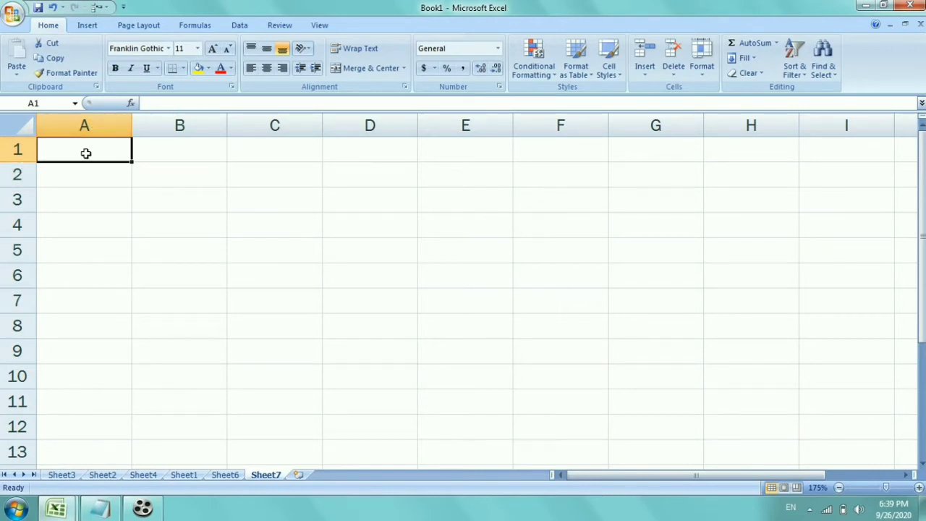
pyautogui.click(412, 280)
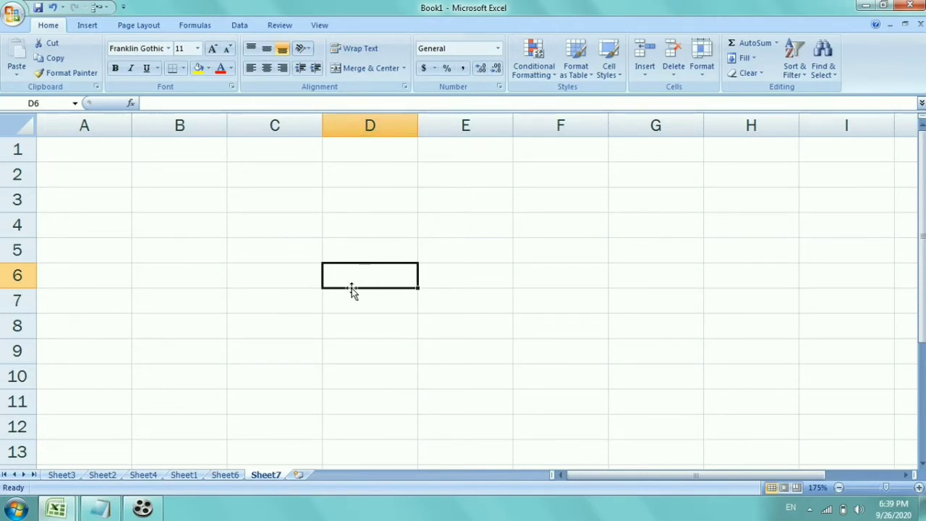
pyautogui.click(180, 224)
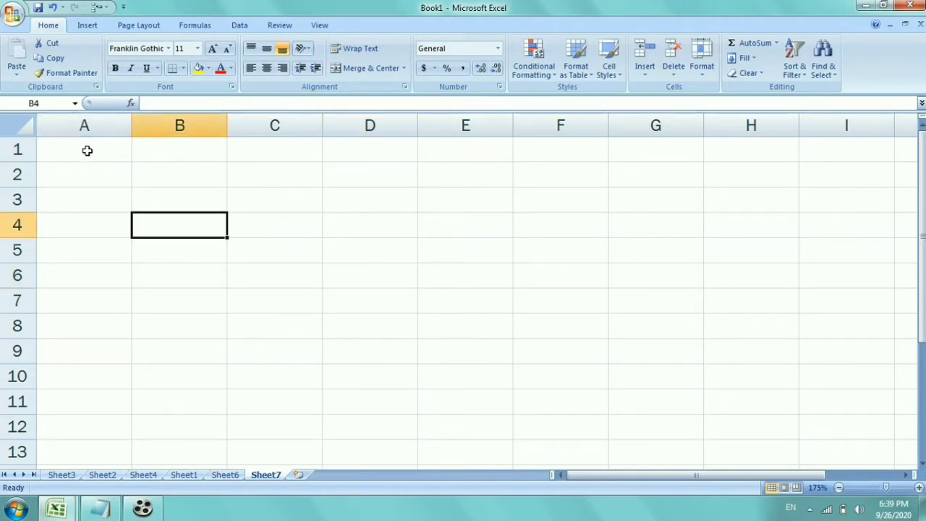
pyautogui.click(265, 259)
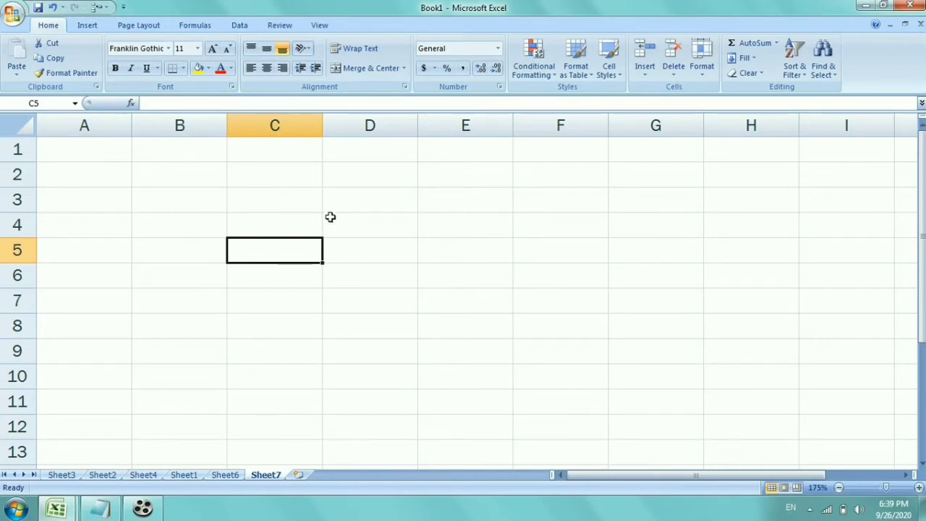
pyautogui.click(104, 151)
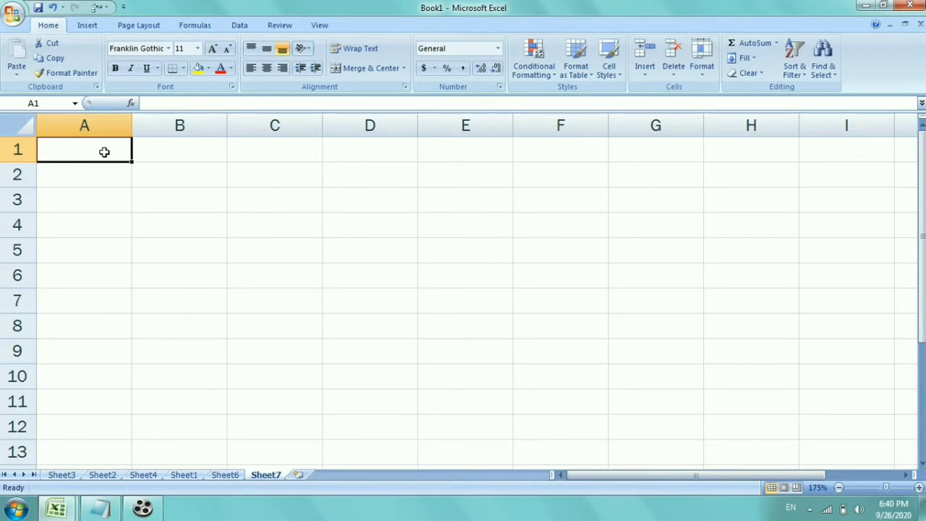
# Enter the headings Names, Eng and Maths in A1:C1, fixing typos.
pyautogui.write('NAmes')
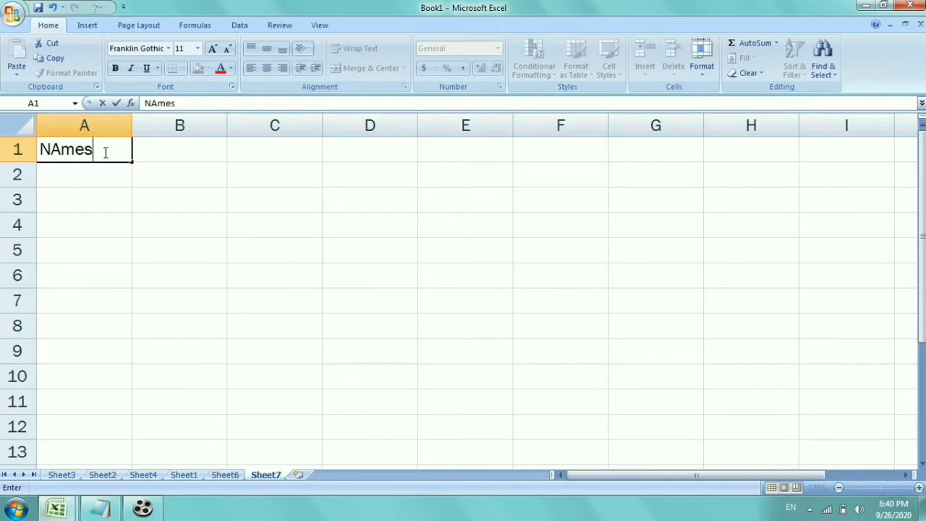
pyautogui.press('BackSpace')
pyautogui.press('BackSpace')
pyautogui.press('BackSpace')
pyautogui.write('a')
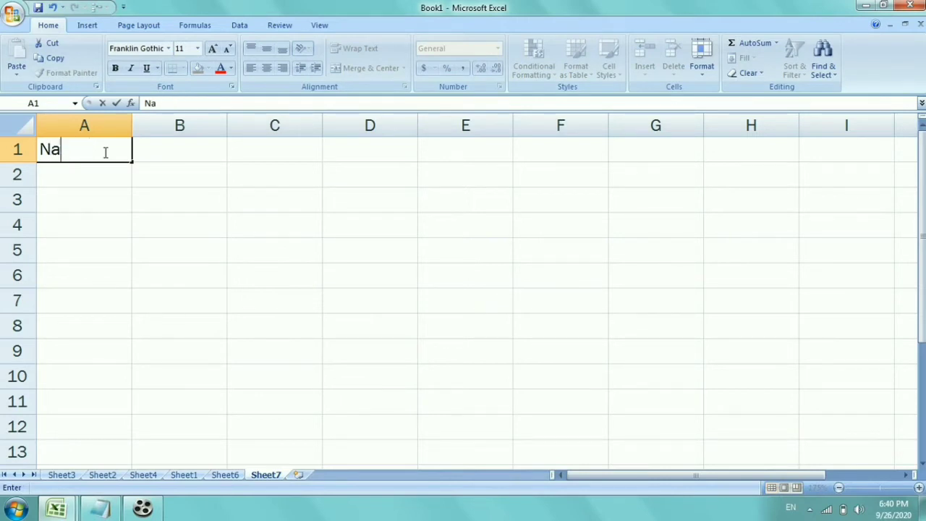
pyautogui.write('me')
pyautogui.write('s')
pyautogui.click(165, 148)
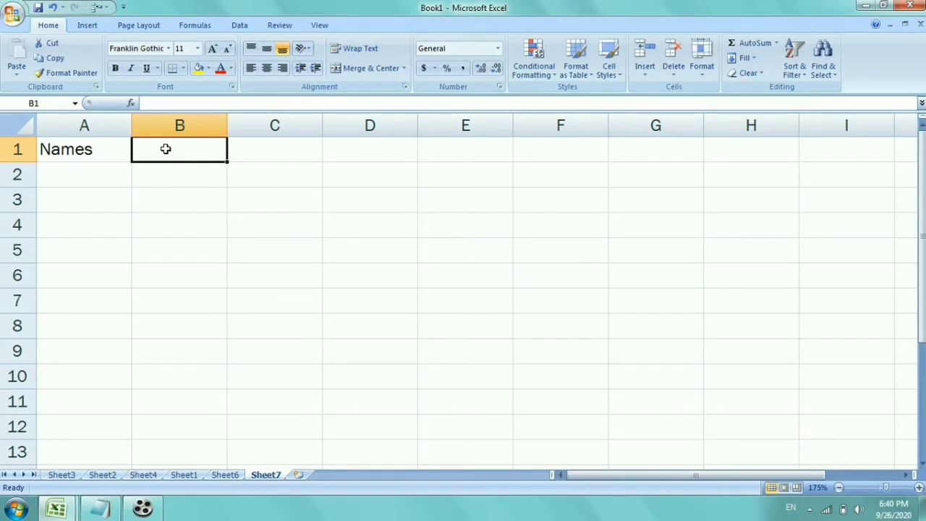
pyautogui.write('eng')
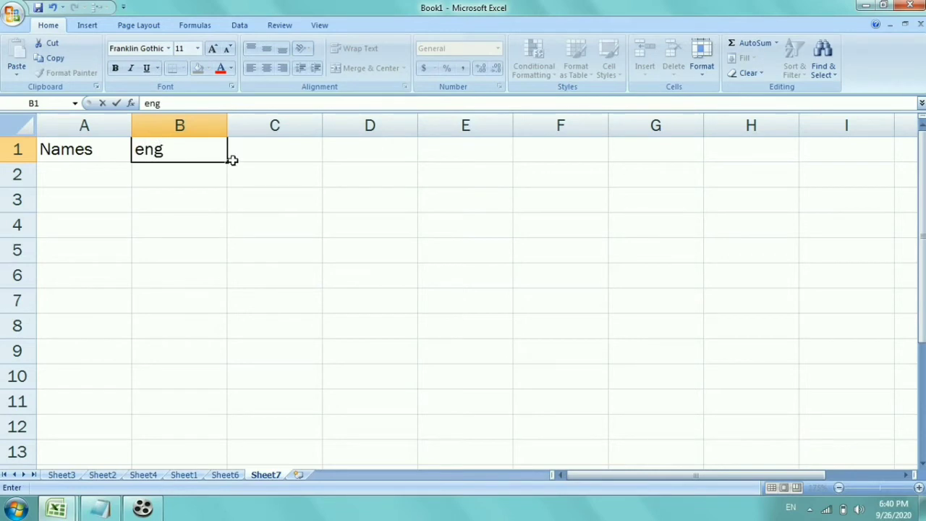
pyautogui.press('BackSpace')
pyautogui.press('BackSpace')
pyautogui.press('BackSpace')
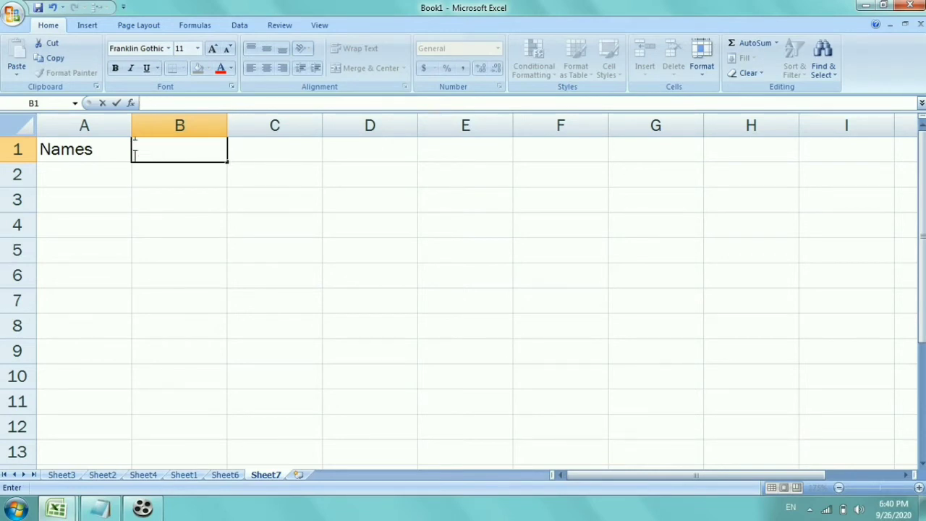
pyautogui.write('Eng')
pyautogui.click(285, 151)
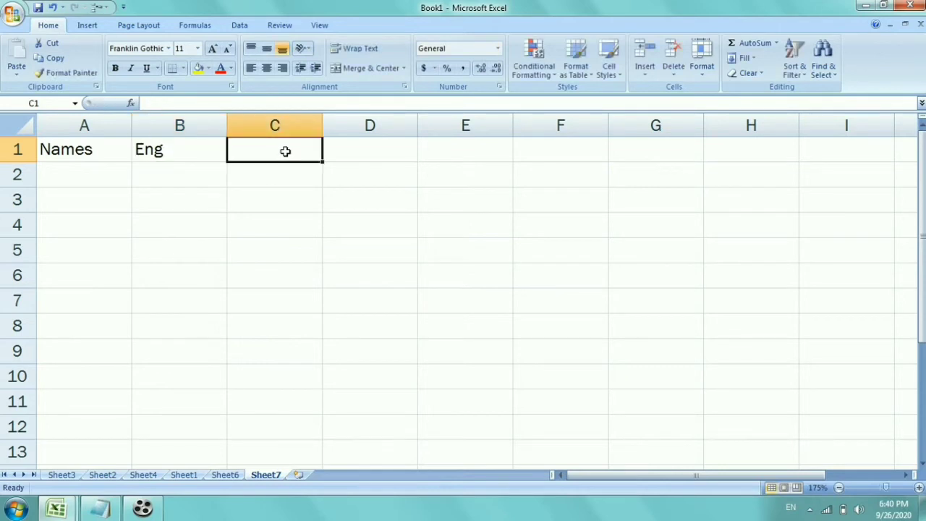
pyautogui.write('M')
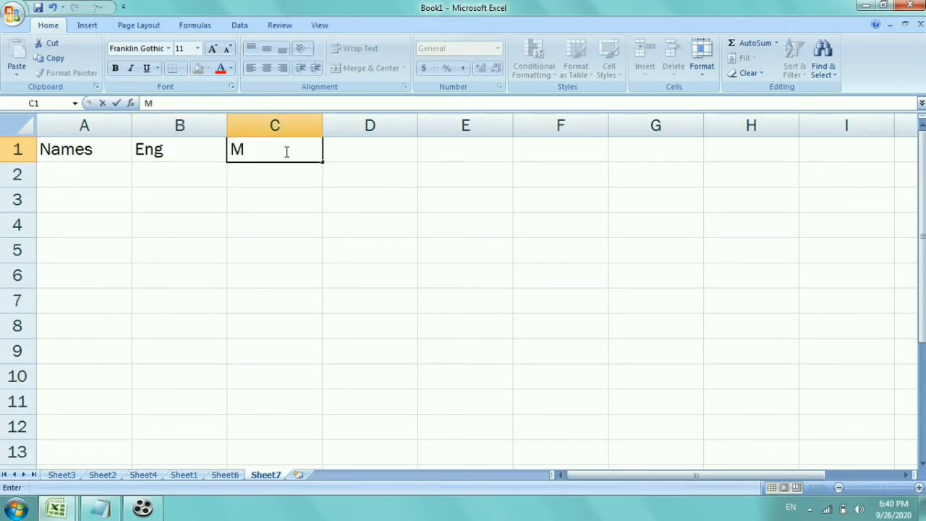
pyautogui.write('sths')
pyautogui.press('BackSpace')
pyautogui.press('BackSpace')
pyautogui.press('BackSpace')
pyautogui.press('BackSpace')
pyautogui.write('a')
pyautogui.write('ths')
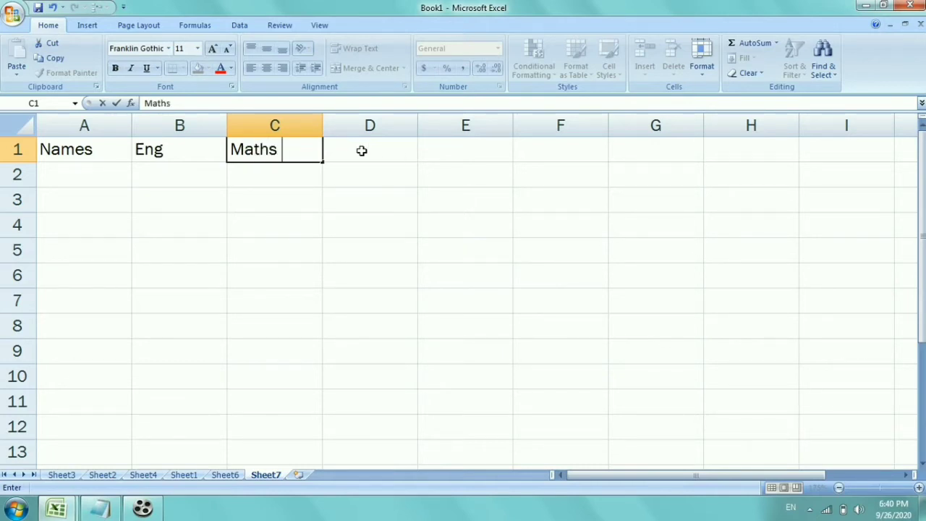
pyautogui.click(361, 150)
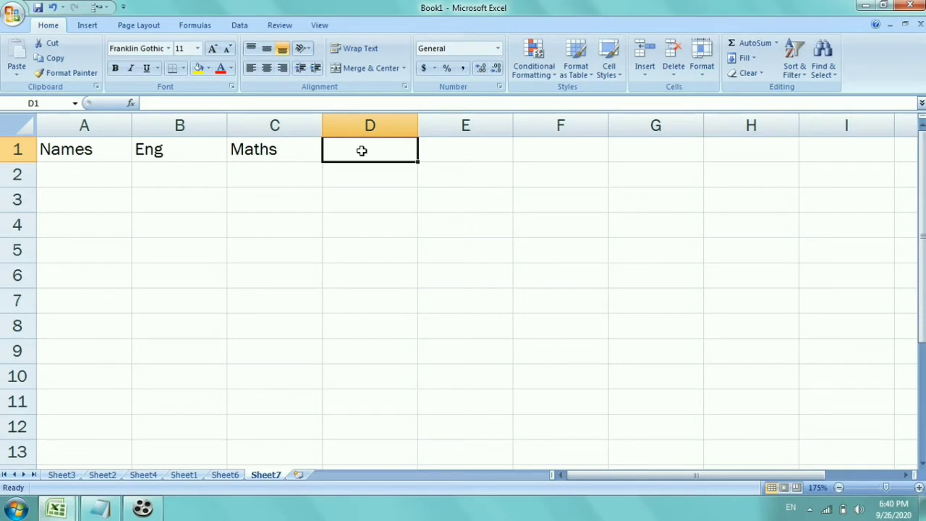
# Enter Computer, Addition, subtraction, division and multiplication in D1:H1.
pyautogui.write('Co')
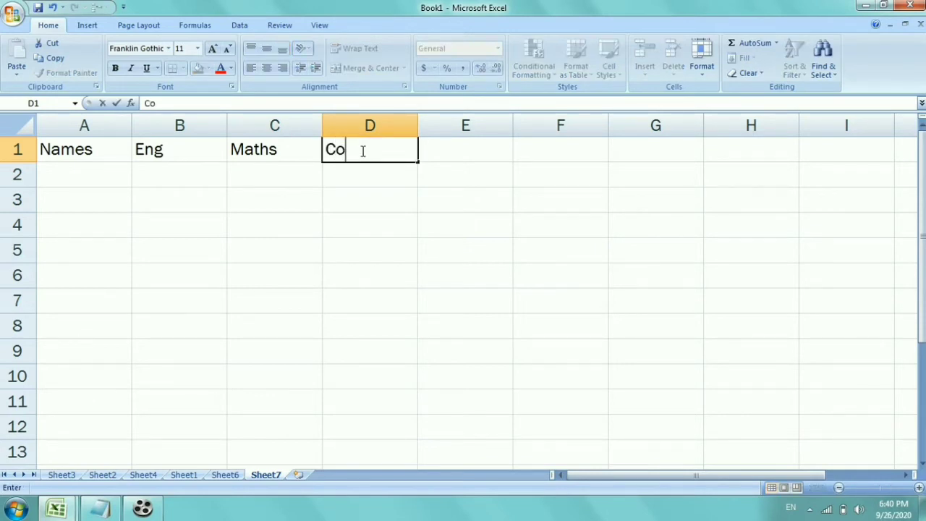
pyautogui.write('mputer')
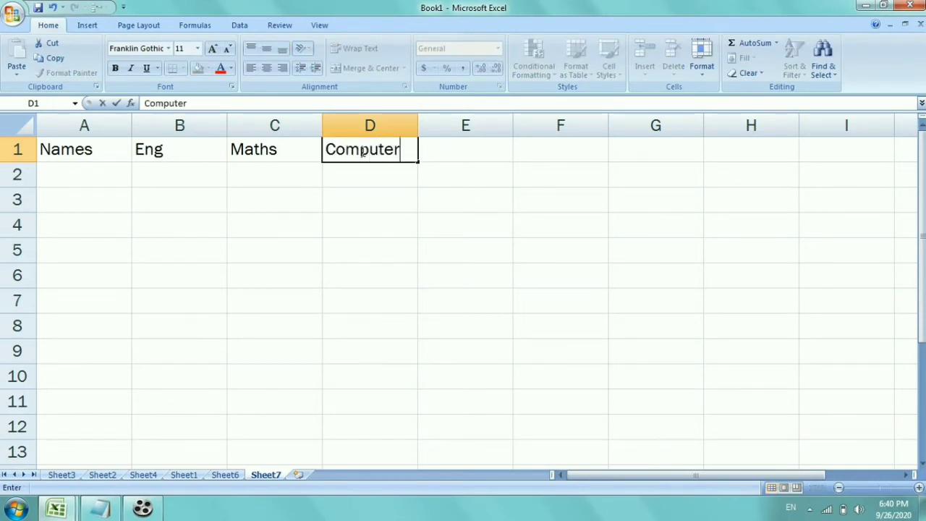
pyautogui.click(480, 191)
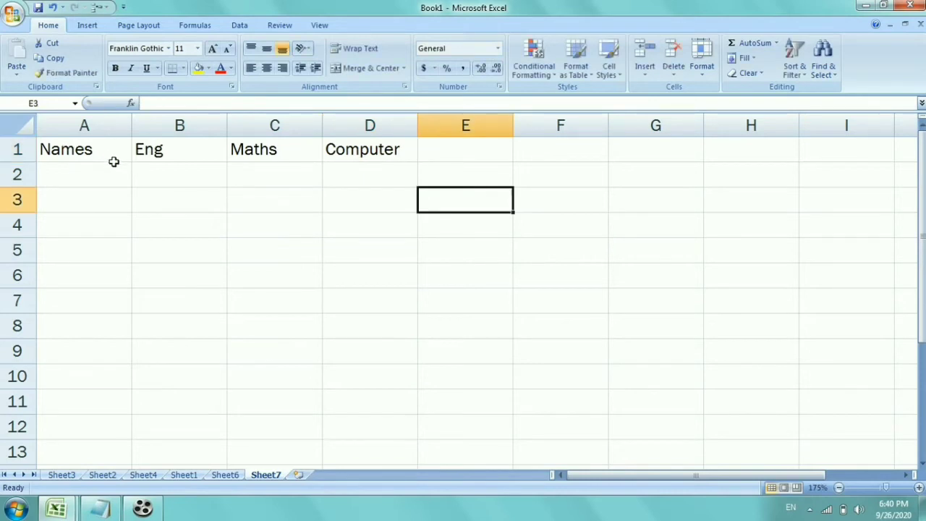
pyautogui.click(460, 154)
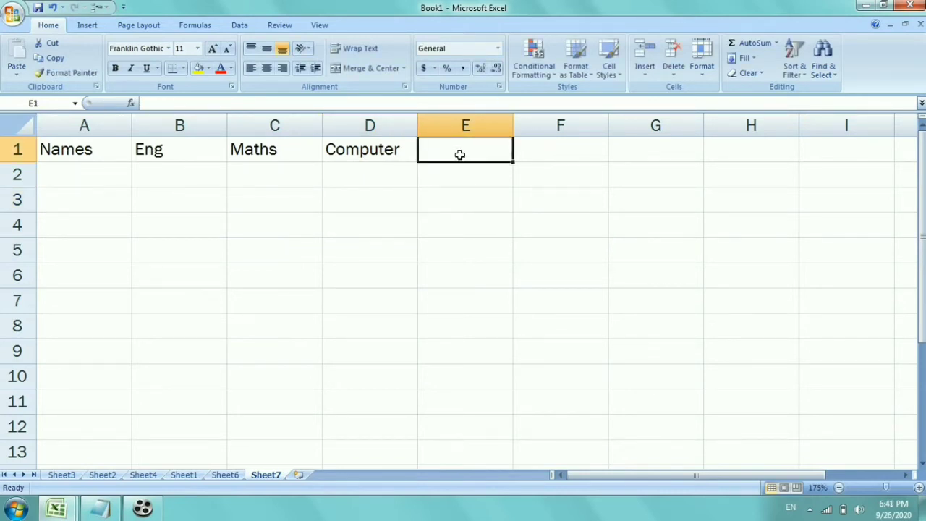
pyautogui.write('Addit')
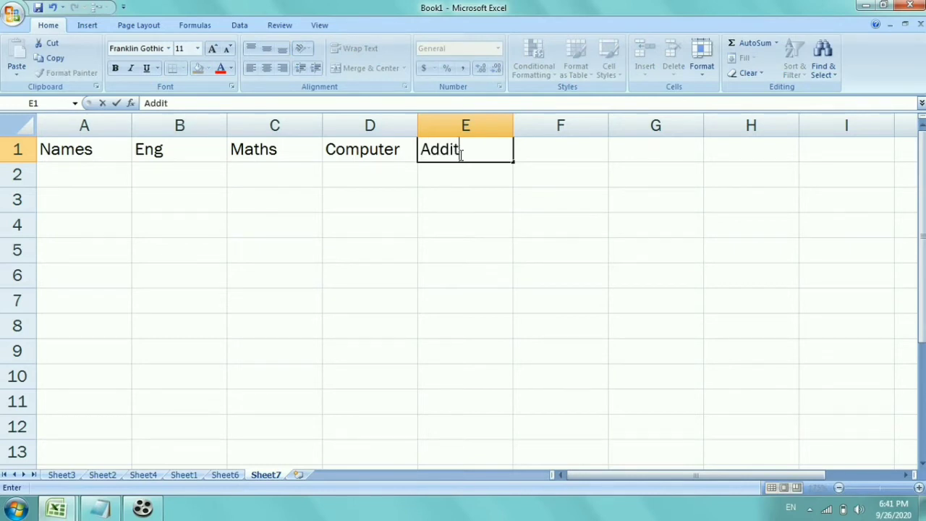
pyautogui.write('ion')
pyautogui.click(553, 152)
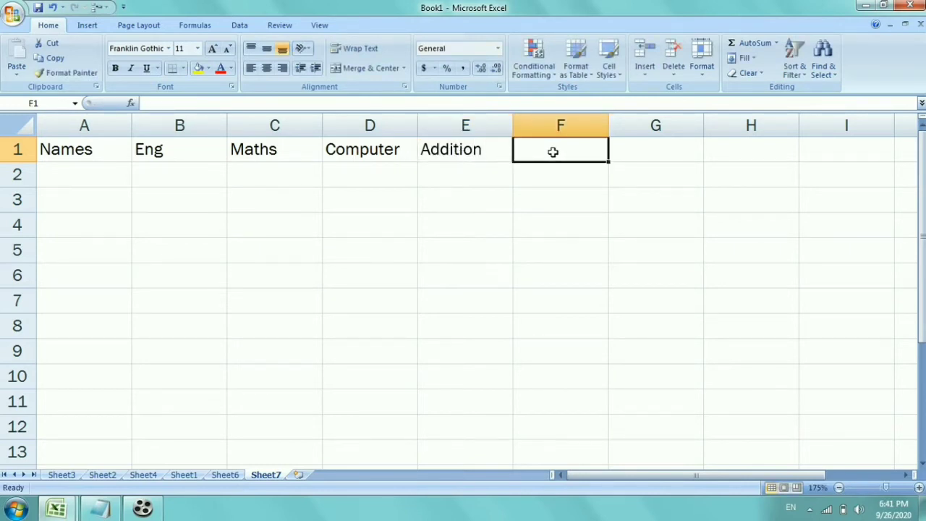
pyautogui.write('subtr')
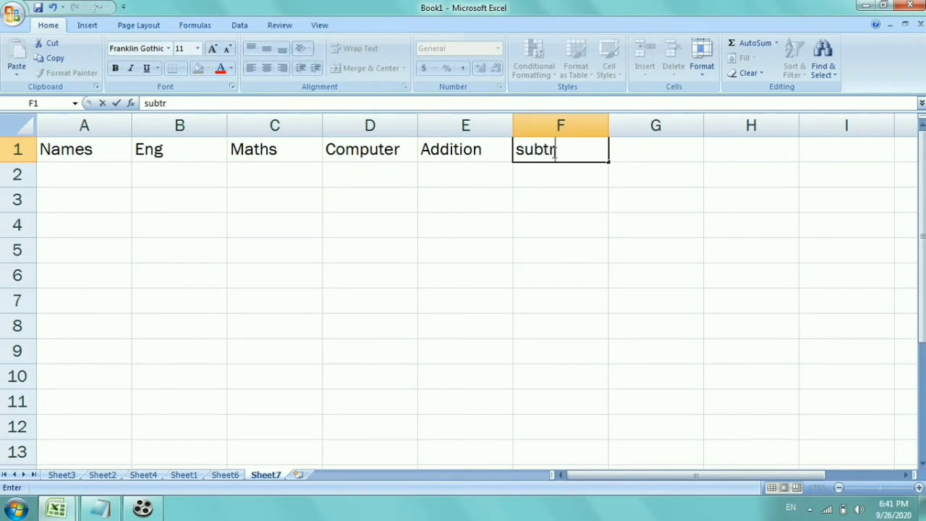
pyautogui.write('action')
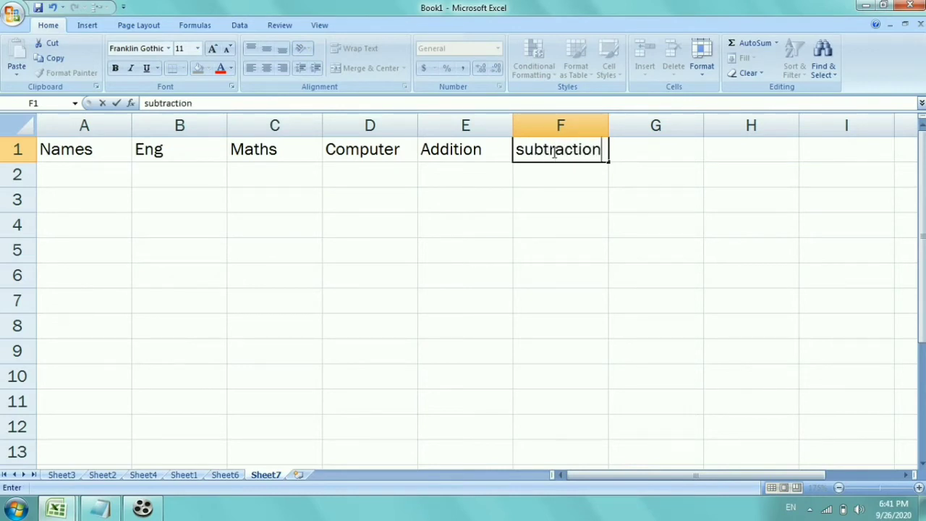
pyautogui.click(660, 154)
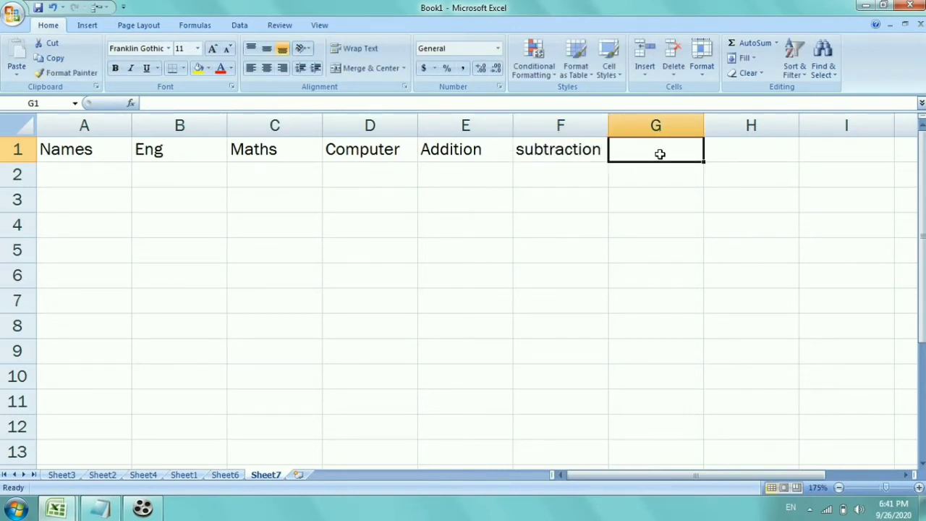
pyautogui.write('divi')
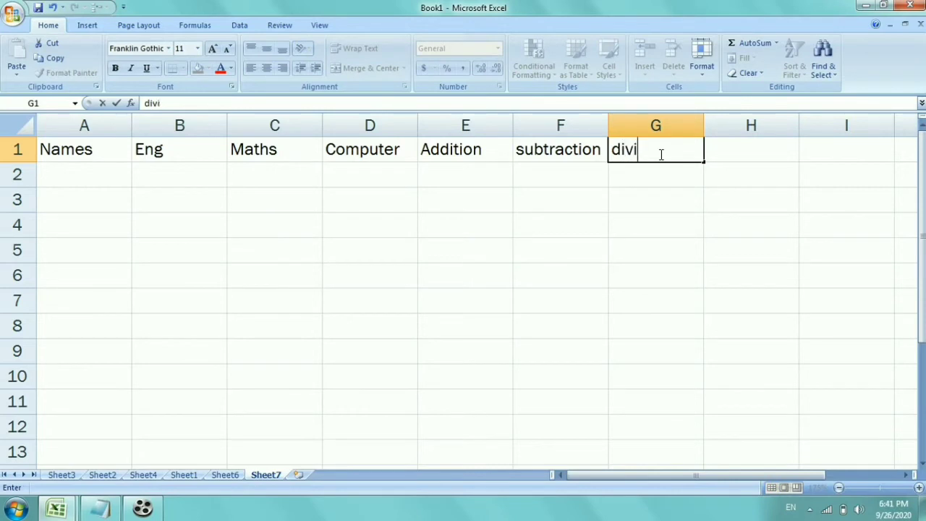
pyautogui.write('sion')
pyautogui.click(726, 158)
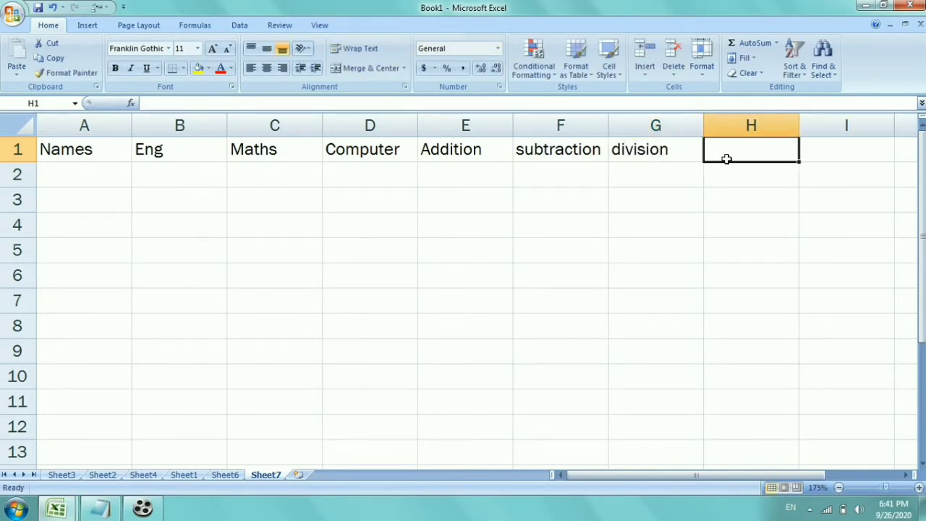
pyautogui.write('mu')
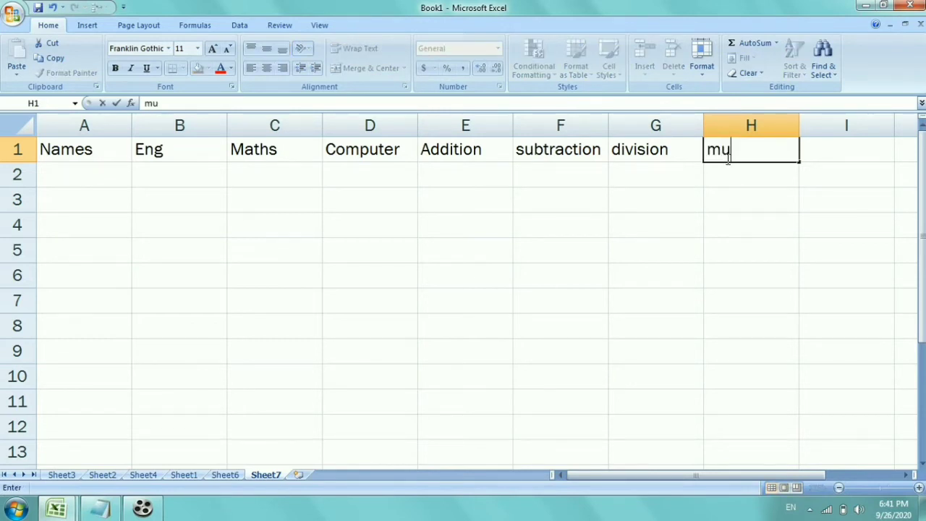
pyautogui.write('lti')
pyautogui.write('plica')
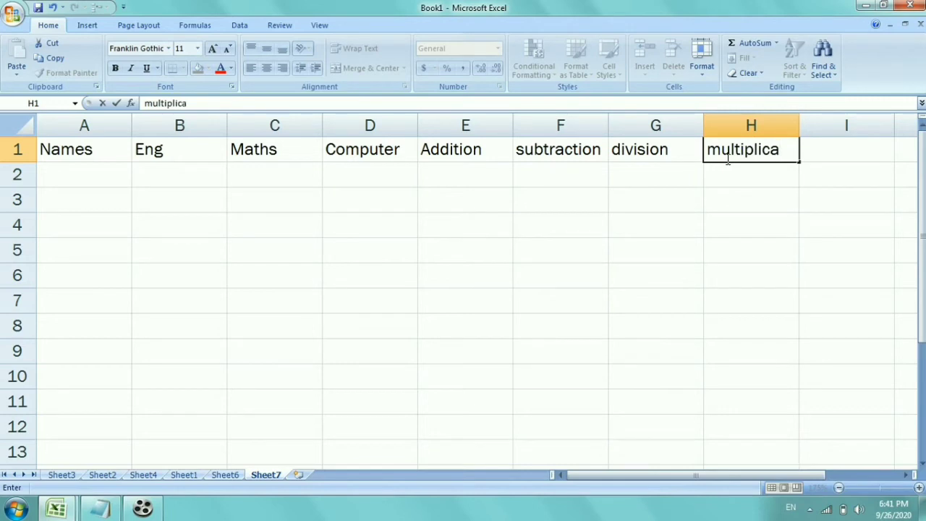
pyautogui.write('tion')
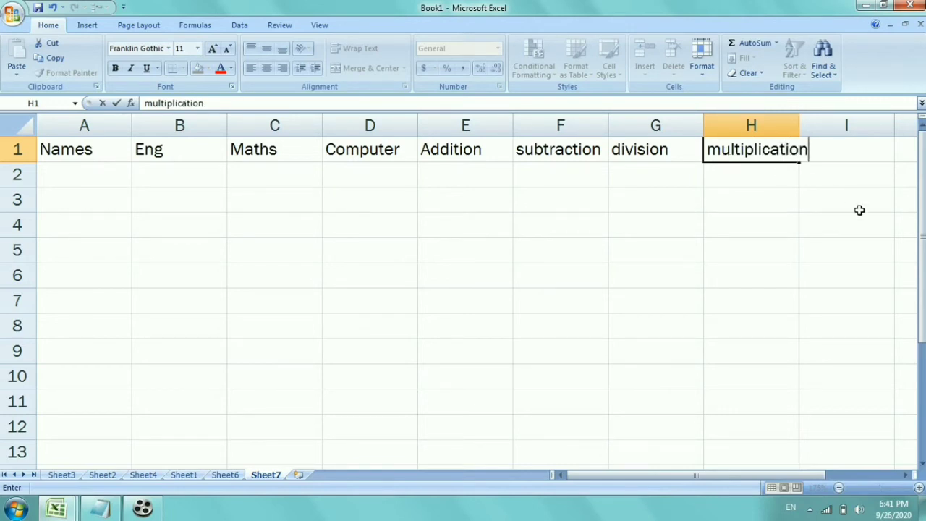
pyautogui.click(861, 204)
pyautogui.click(753, 153)
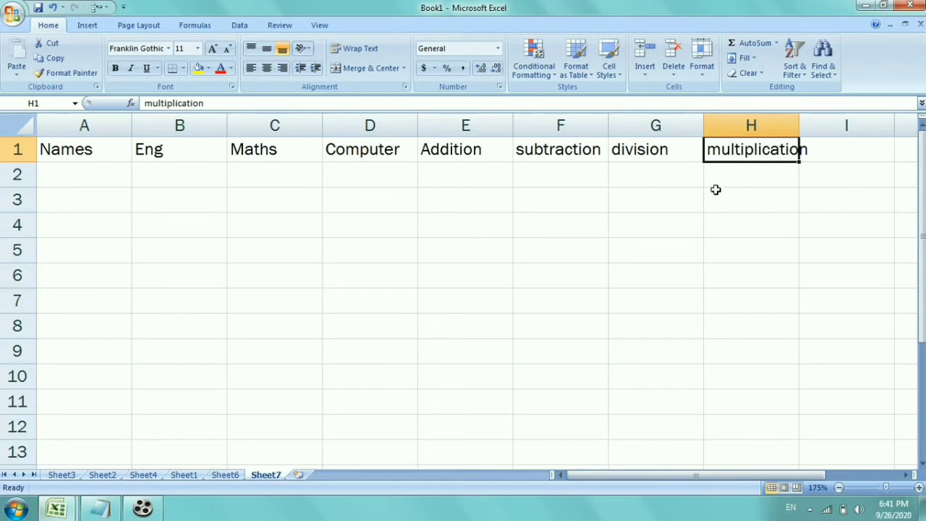
# Widen column H so the multiplication heading fits.
pyautogui.click(775, 250)
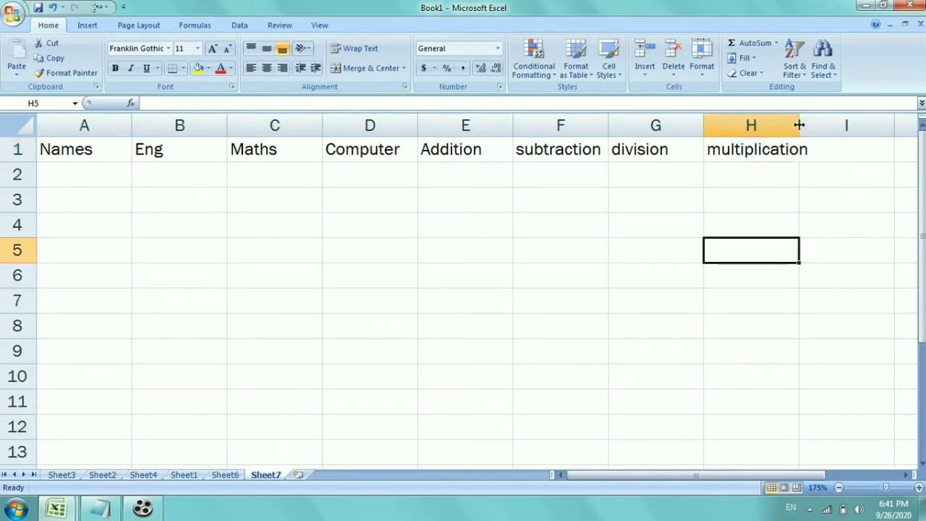
pyautogui.moveTo(799, 126); pyautogui.dragTo(802, 128)
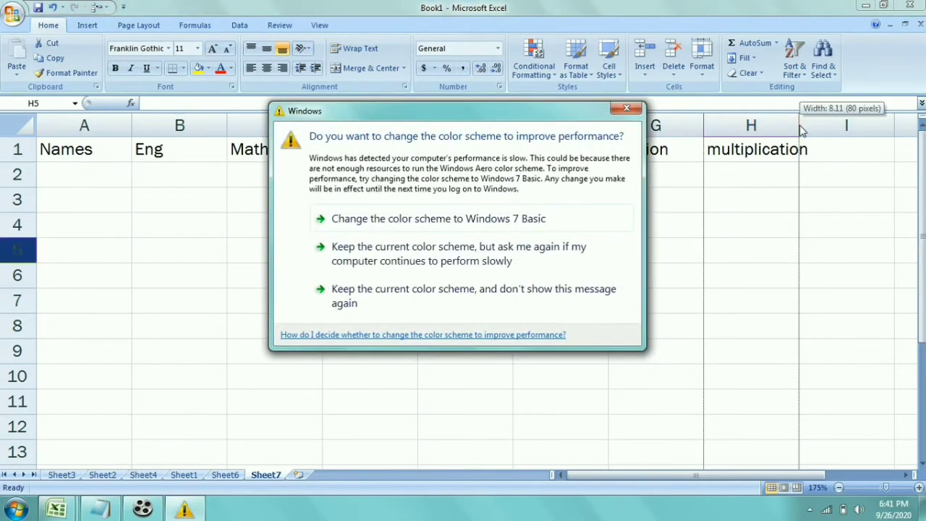
pyautogui.moveTo(801, 128)
pyautogui.mouseDown()
pyautogui.moveTo(793, 121)
pyautogui.moveTo(812, 122)
pyautogui.mouseUp()
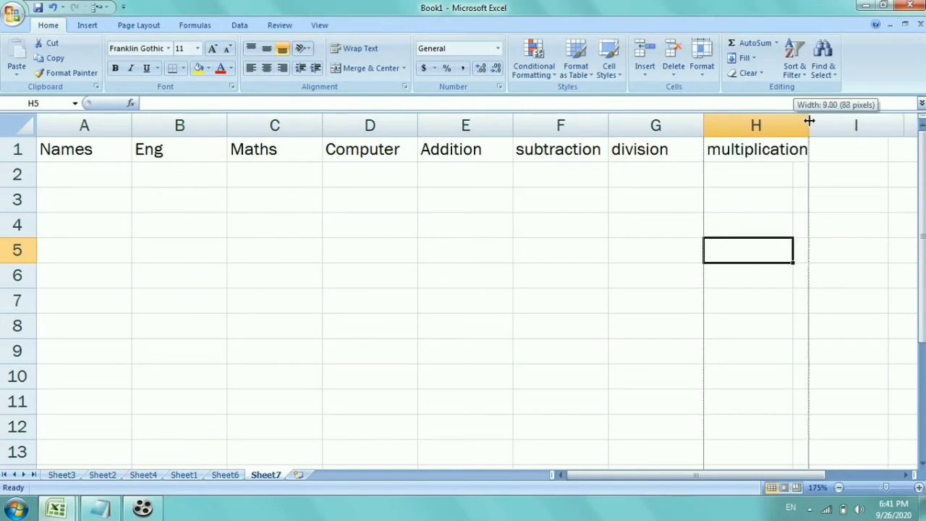
pyautogui.click(753, 291)
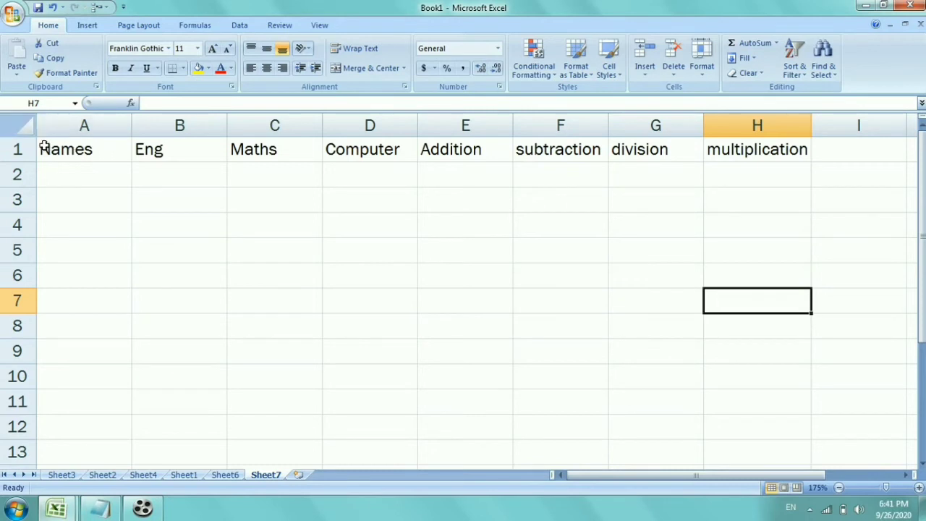
# Make the A1:H1 headings bold with a yellow fill.
pyautogui.click(52, 147)
pyautogui.moveTo(53, 147); pyautogui.dragTo(719, 149)
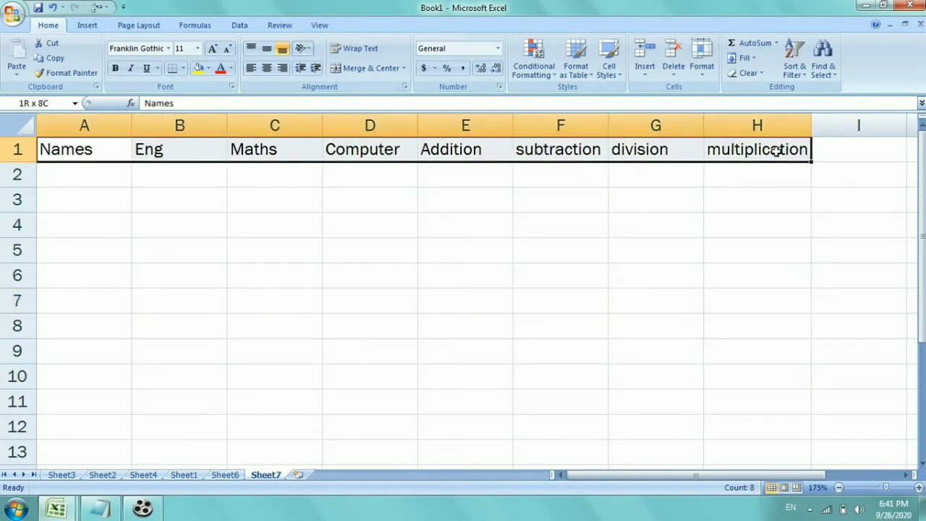
pyautogui.click(115, 69)
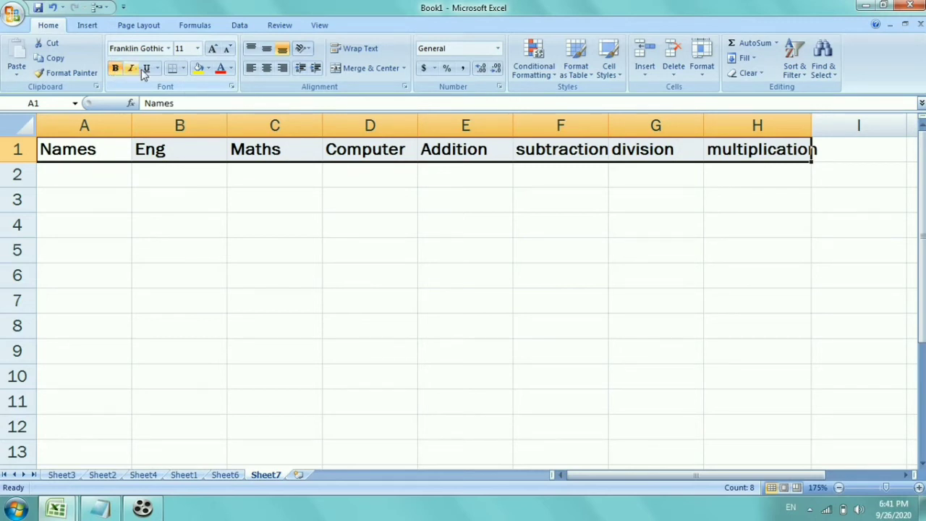
pyautogui.click(198, 69)
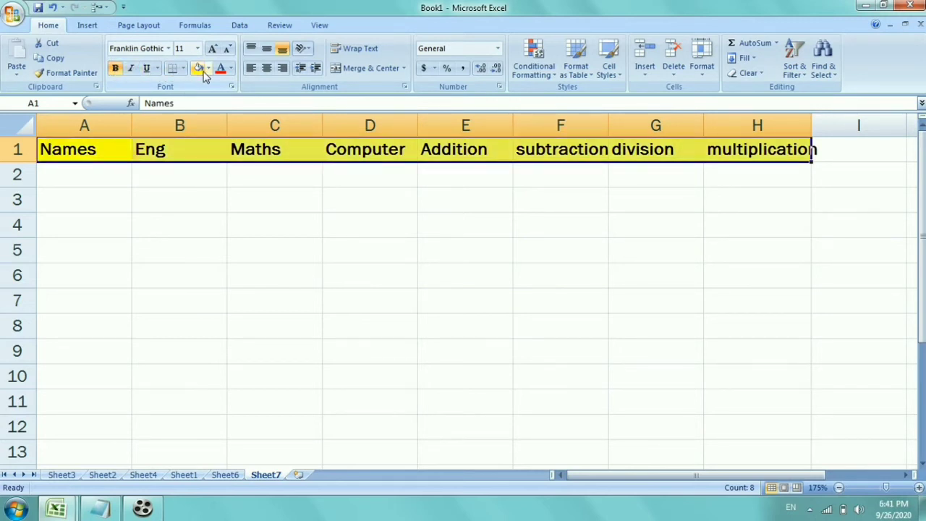
pyautogui.click(123, 268)
pyautogui.click(86, 173)
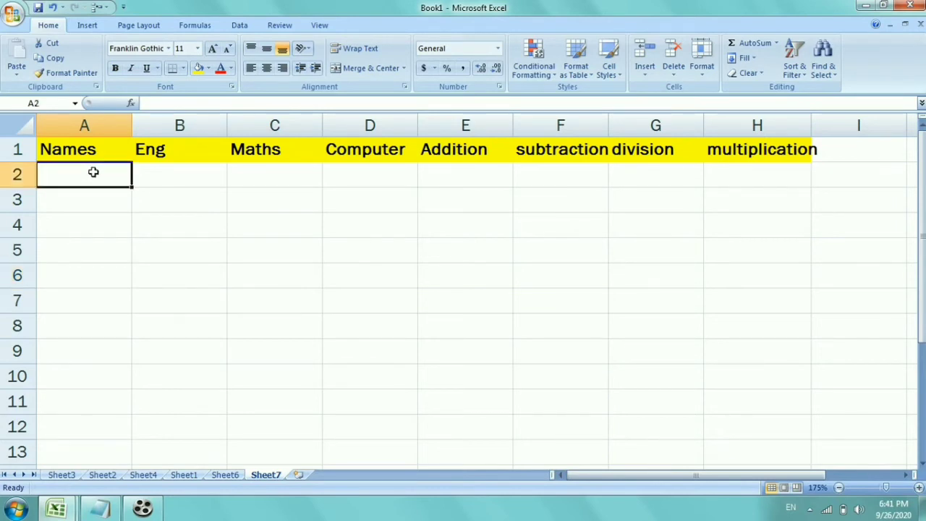
# Type the students' names down the Names column, correcting typos along the way.
pyautogui.write('Kul')
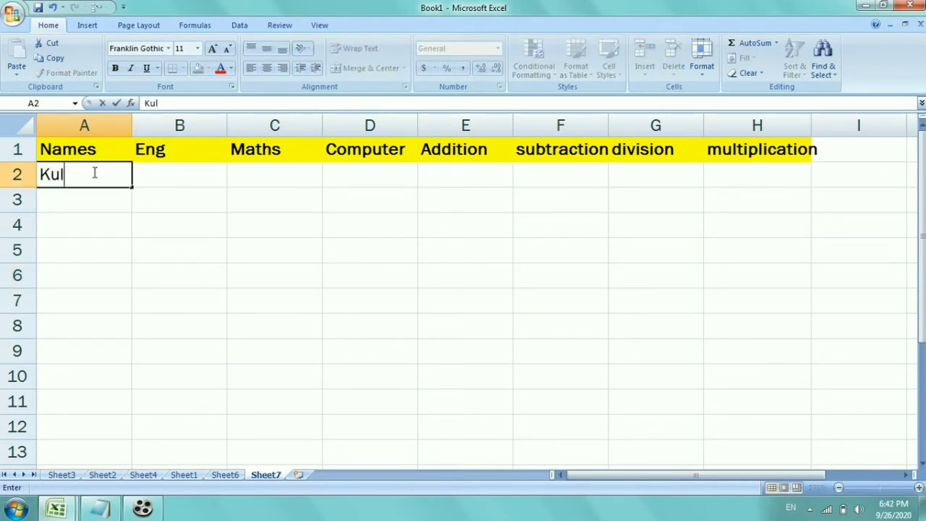
pyautogui.write('deep')
pyautogui.press('Return')
pyautogui.write('S')
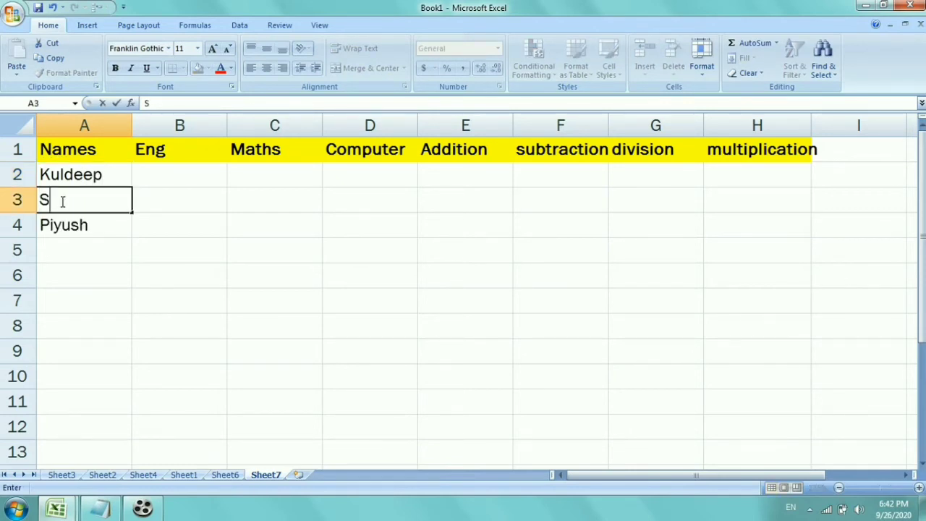
pyautogui.write('hubham')
pyautogui.click(77, 253)
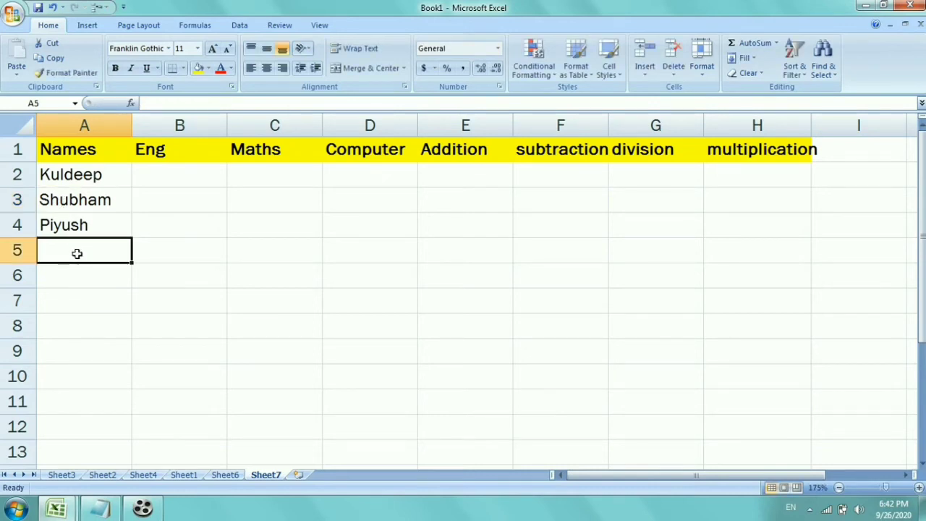
pyautogui.write('n')
pyautogui.press('BackSpace')
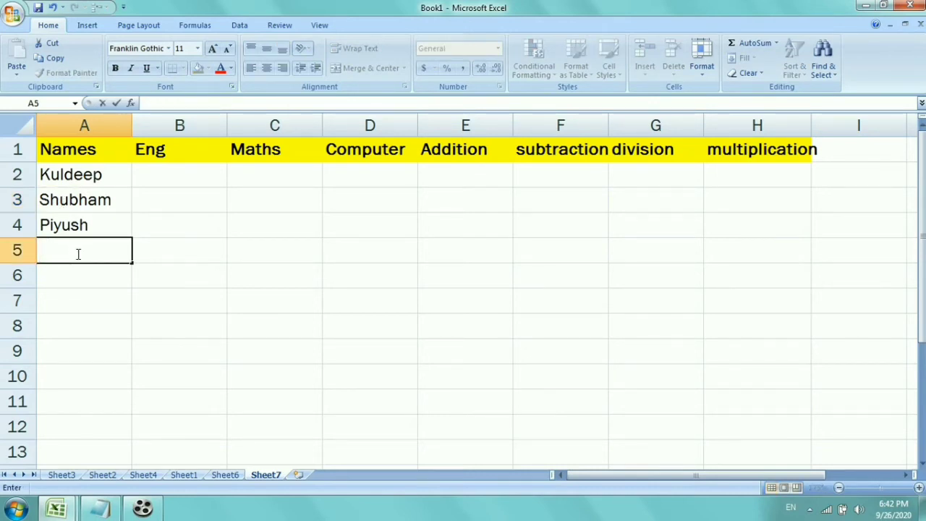
pyautogui.write('YUvam')
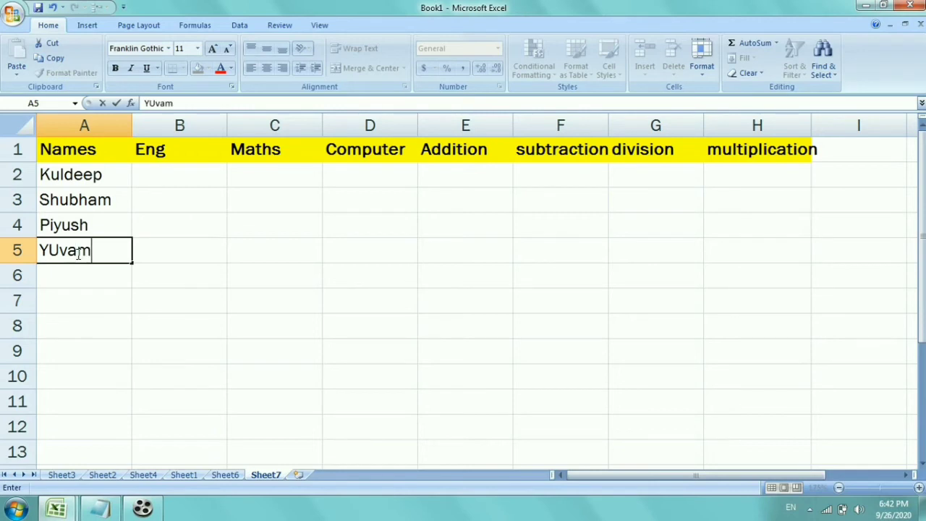
pyautogui.press('BackSpace')
pyautogui.press('BackSpace')
pyautogui.press('BackSpace')
pyautogui.press('BackSpace')
pyautogui.write('o')
pyautogui.write('gesh')
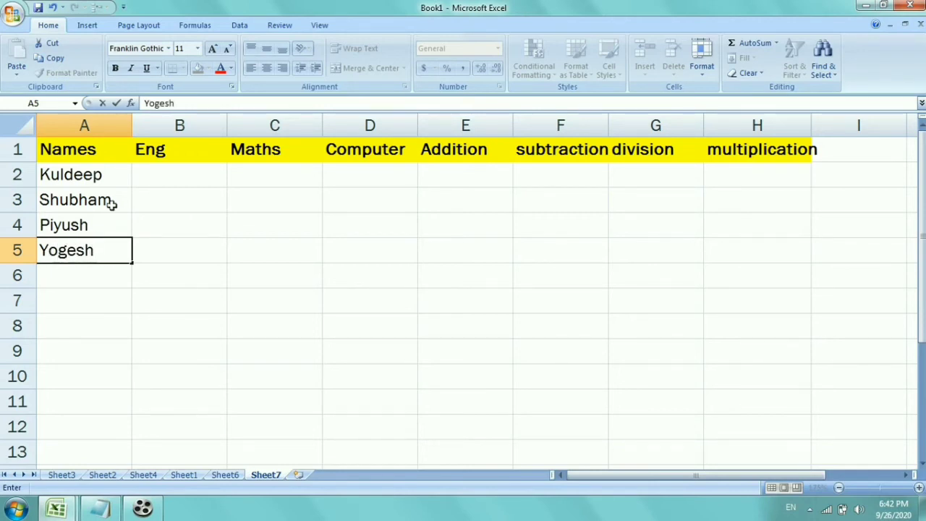
# Enter the Eng marks 45, 85, 85 and 8 in B2:B5.
pyautogui.click(154, 182)
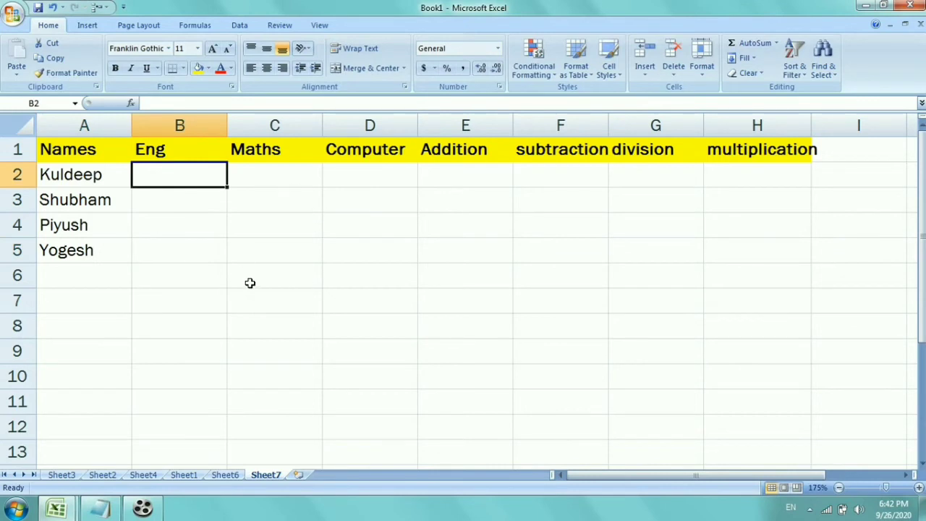
pyautogui.write('456')
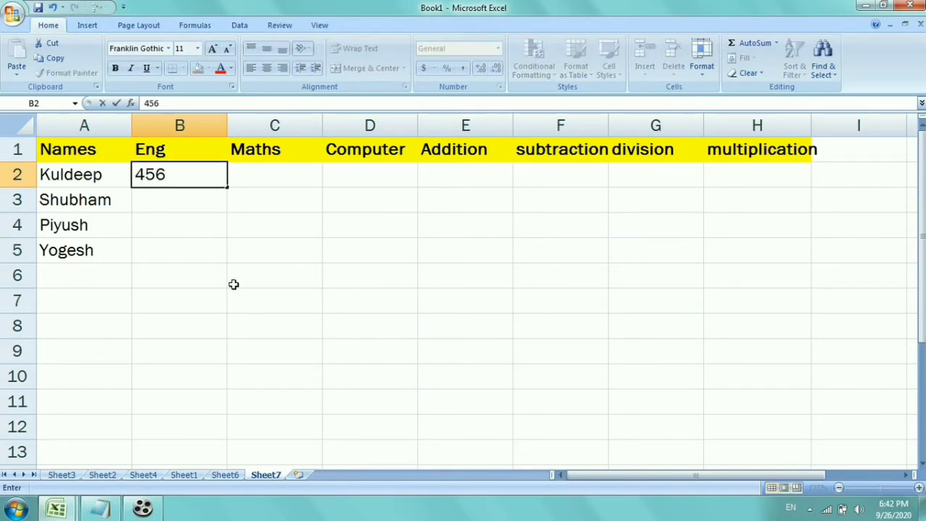
pyautogui.press('BackSpace')
pyautogui.click(152, 207)
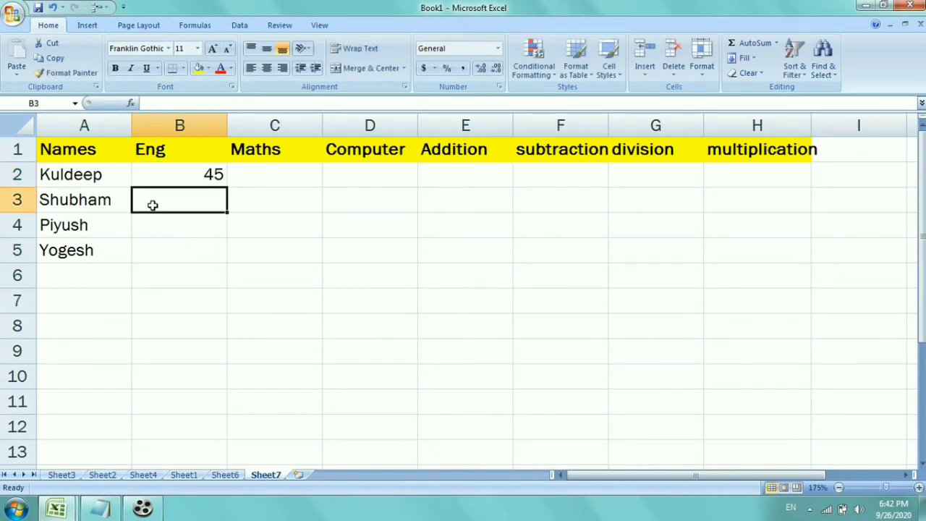
pyautogui.write('85')
pyautogui.click(149, 217)
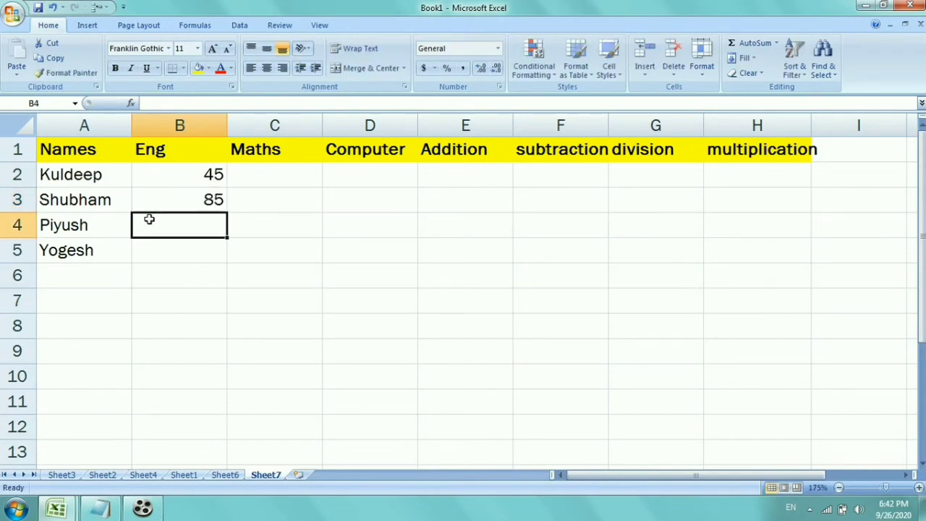
pyautogui.write('85')
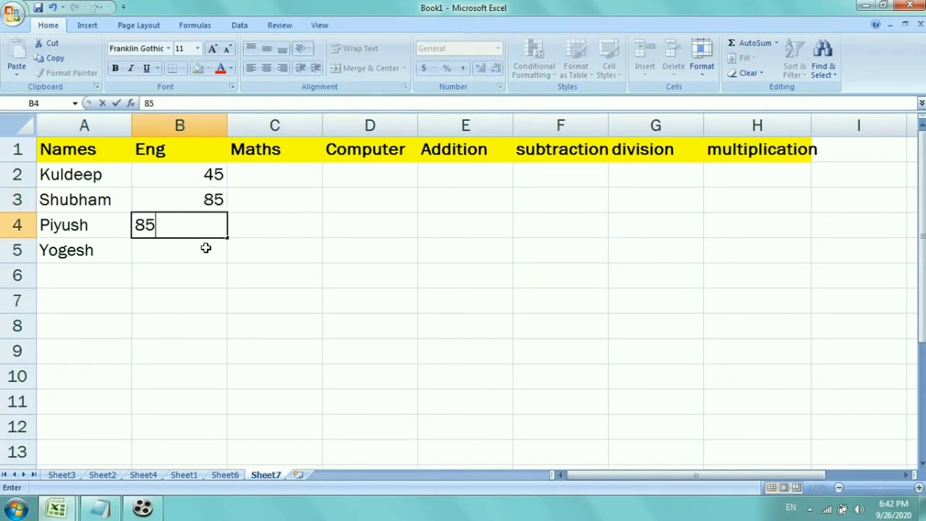
pyautogui.click(206, 248)
pyautogui.write('89')
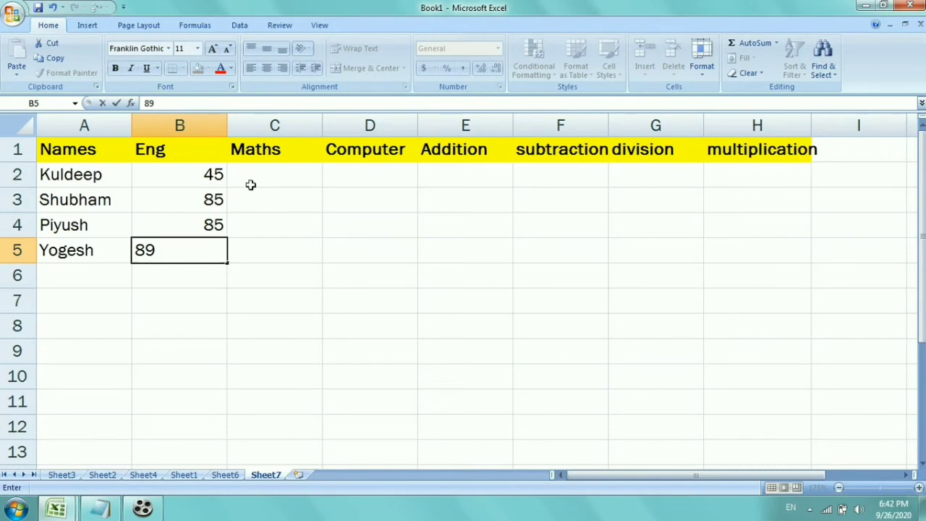
# Enter the Maths marks 78, 45, 45 and 85 in C2:C5.
pyautogui.click(288, 168)
pyautogui.write('78')
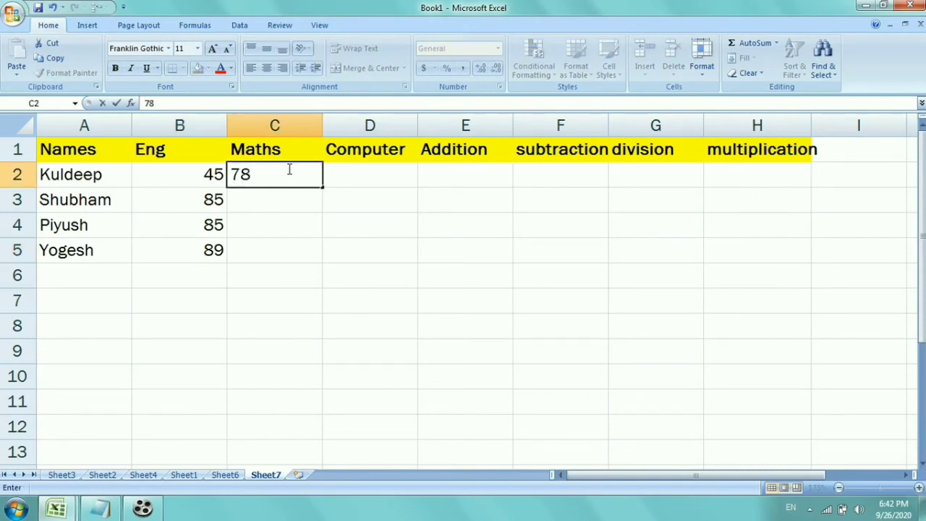
pyautogui.click(257, 197)
pyautogui.write('456')
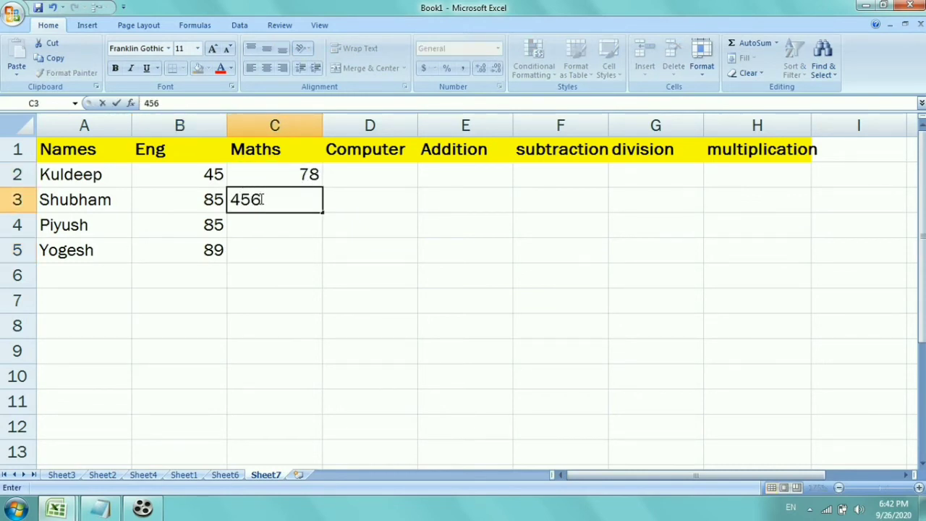
pyautogui.press('BackSpace')
pyautogui.click(248, 228)
pyautogui.write('45')
pyautogui.click(268, 255)
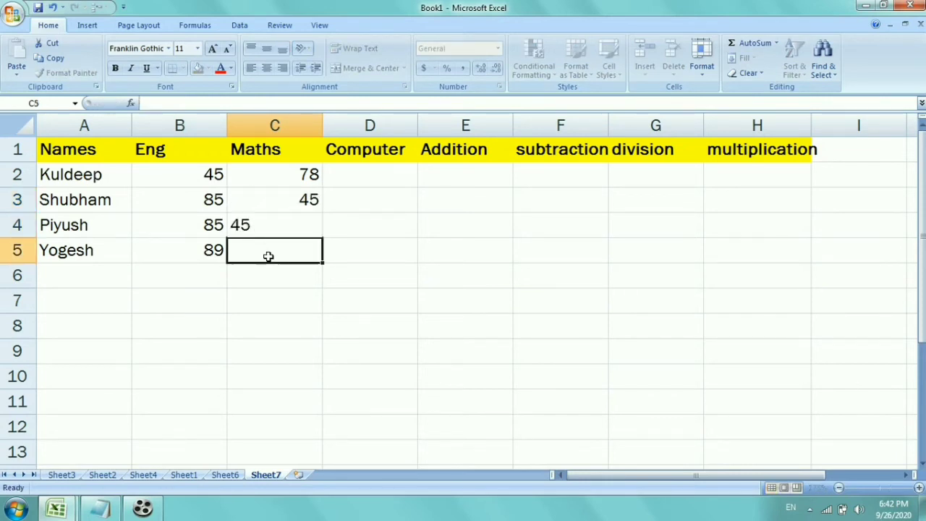
pyautogui.write('85')
# Enter the Computer marks 71, 85, 85 and 52 in D2:D5.
pyautogui.click(362, 174)
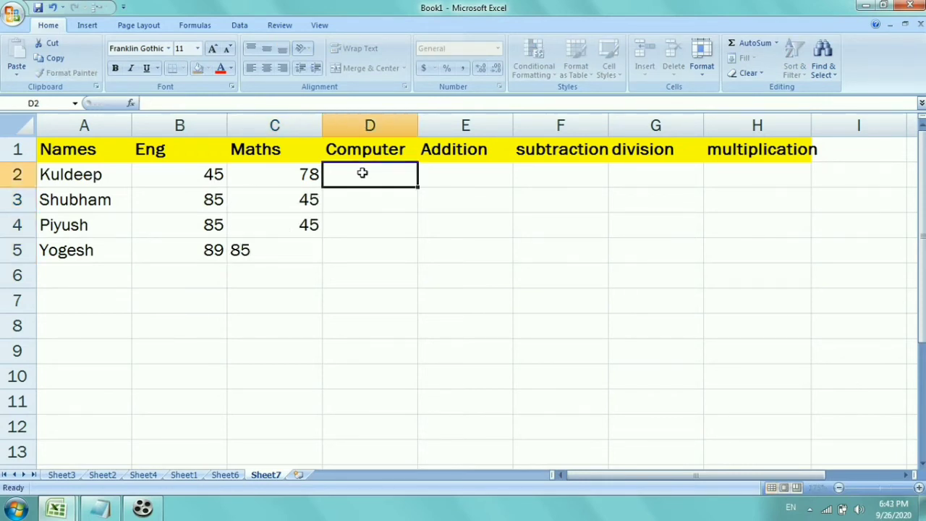
pyautogui.write('71')
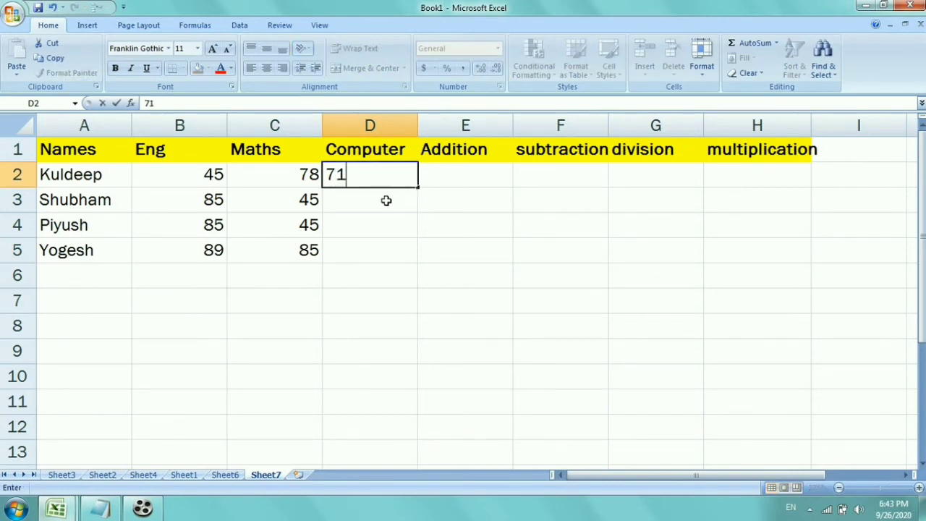
pyautogui.click(385, 200)
pyautogui.write('85')
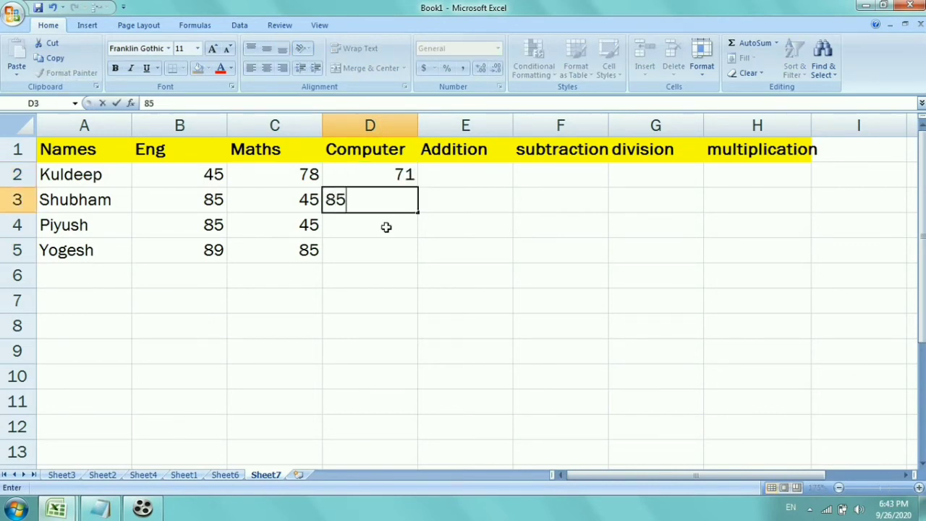
pyautogui.click(386, 227)
pyautogui.write('85')
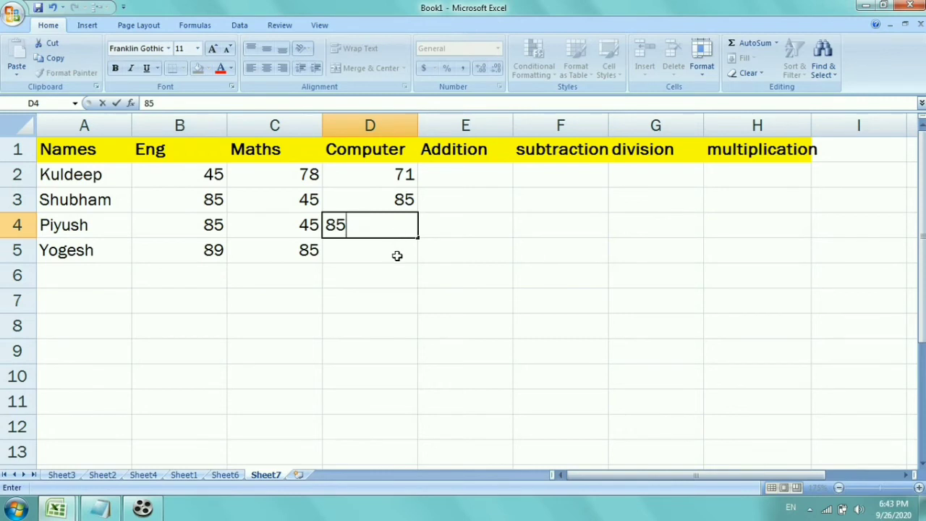
pyautogui.click(398, 253)
pyautogui.write('52')
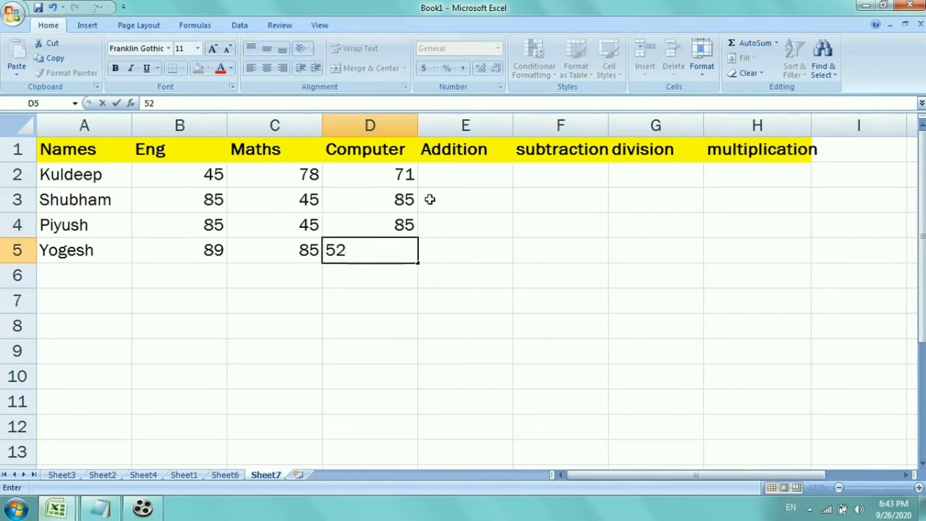
# Enter the Addition values 85, 74, 85 and 56 in E2:E5.
pyautogui.click(455, 185)
pyautogui.write('85')
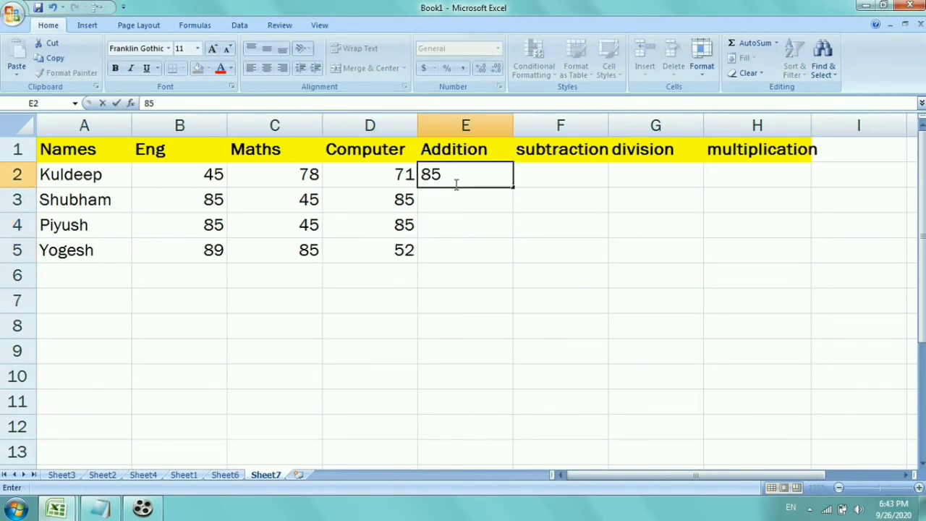
pyautogui.click(438, 203)
pyautogui.write('74')
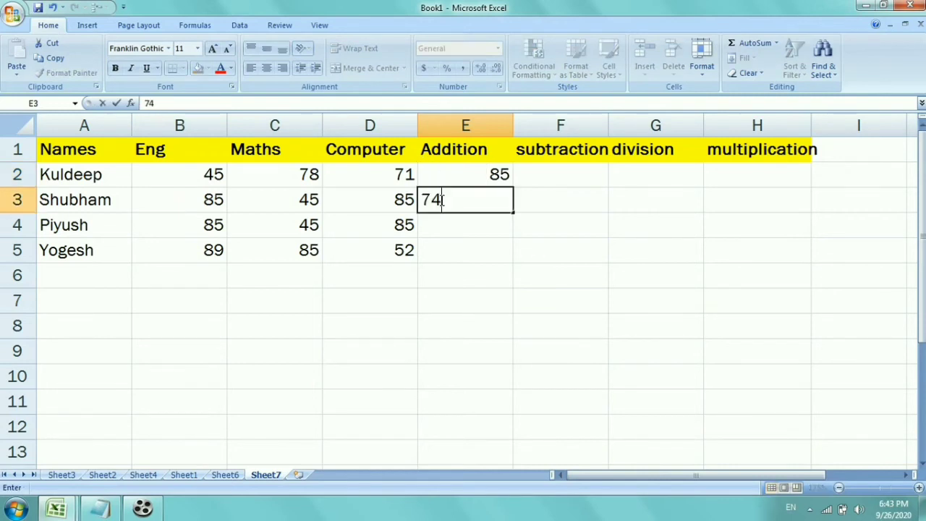
pyautogui.click(447, 221)
pyautogui.write('8')
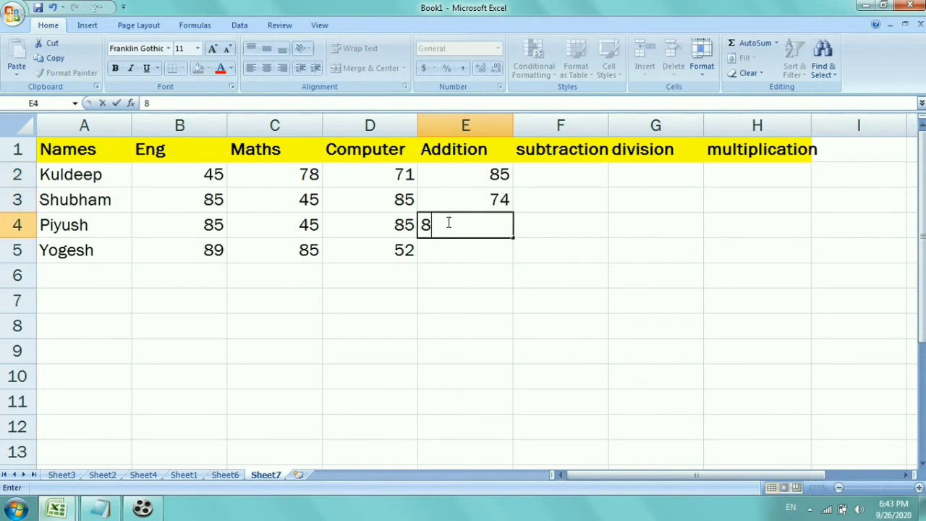
pyautogui.write('5')
pyautogui.click(460, 250)
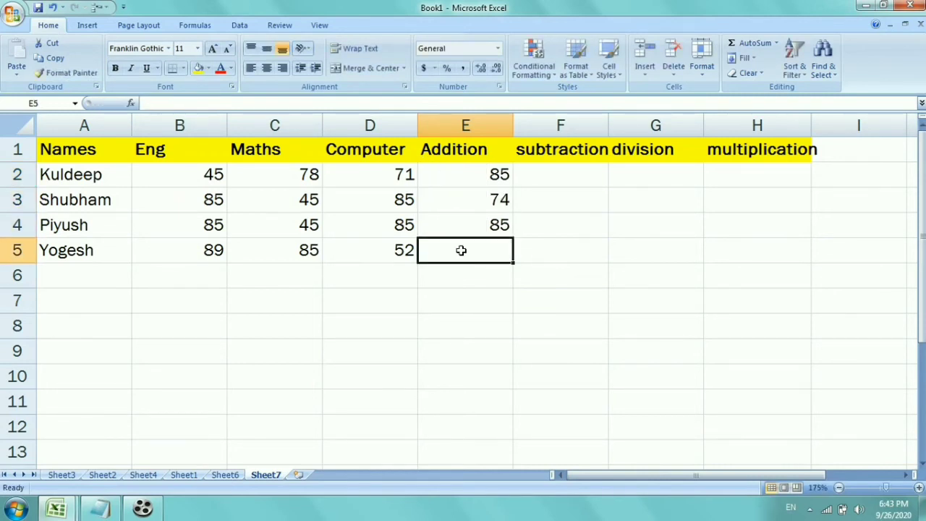
pyautogui.write('101')
pyautogui.press('BackSpace')
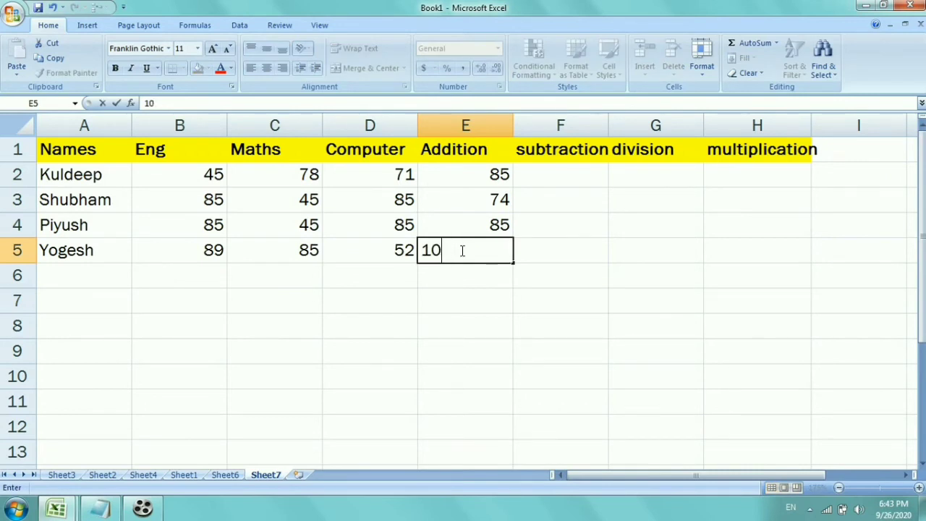
pyautogui.press('BackSpace')
pyautogui.press('BackSpace')
pyautogui.write('56')
pyautogui.click(489, 292)
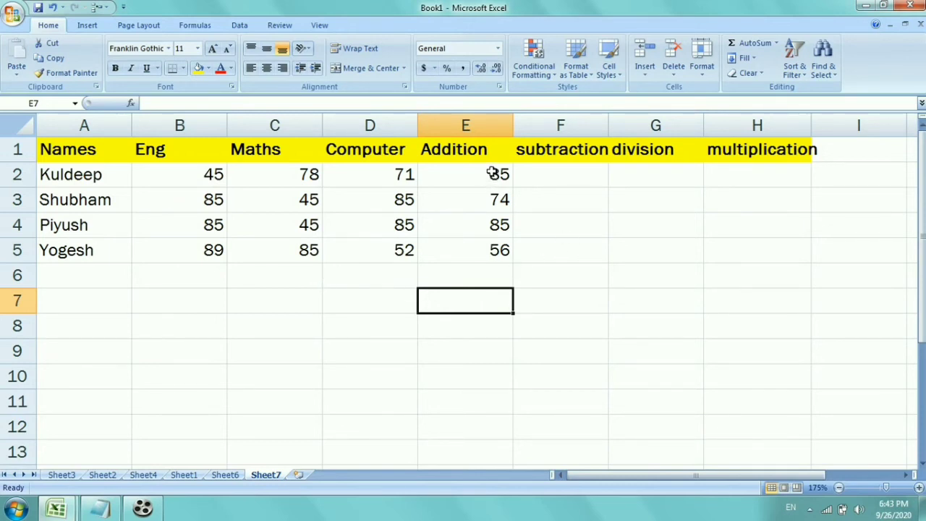
# Clear the hand-typed Addition values from E2:E5.
pyautogui.moveTo(492, 173)
pyautogui.mouseDown()
pyautogui.moveTo(502, 272)
pyautogui.moveTo(506, 259)
pyautogui.mouseUp()
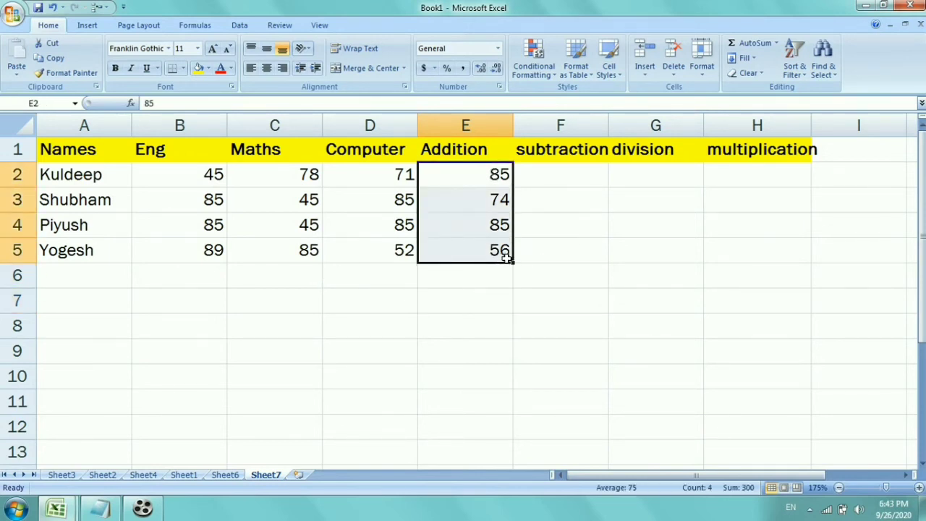
pyautogui.press('Delete')
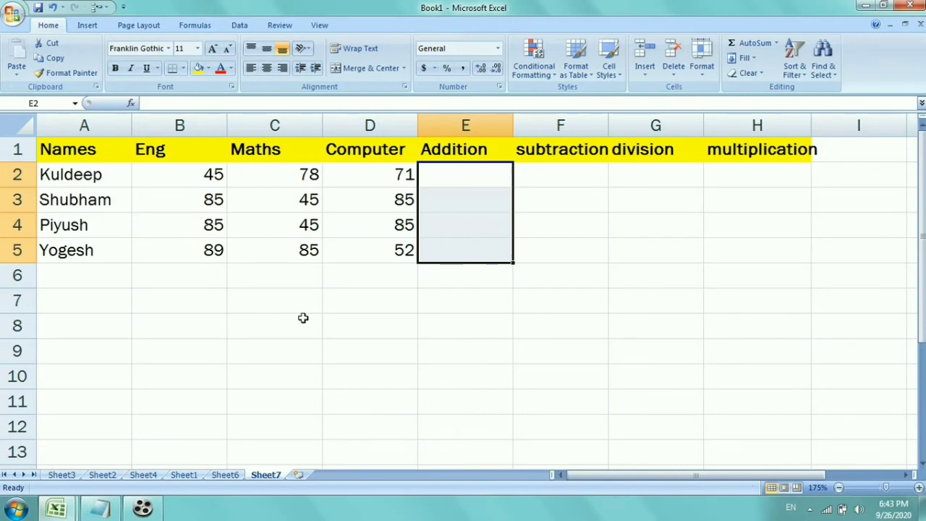
pyautogui.click(315, 378)
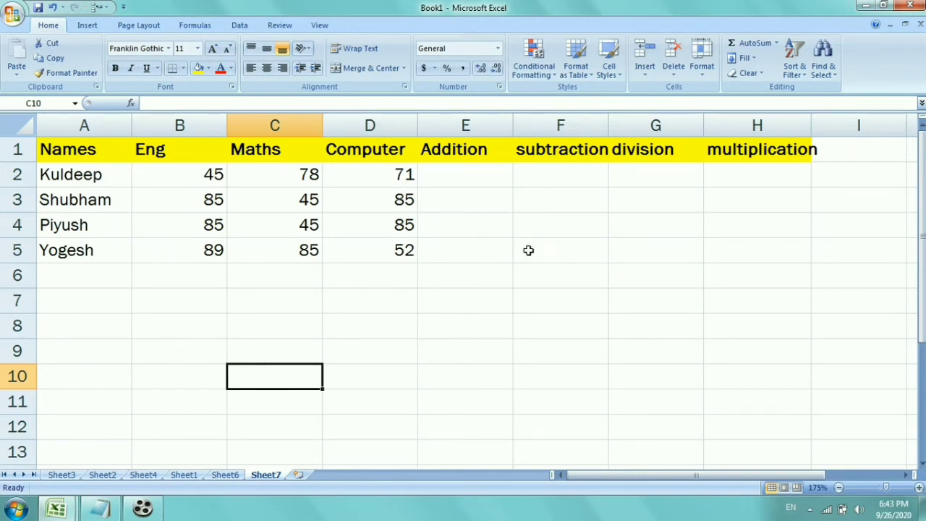
# Put =SUM(B2:D2) in E2 and fill it down to E5.
pyautogui.click(451, 191)
pyautogui.click(455, 181)
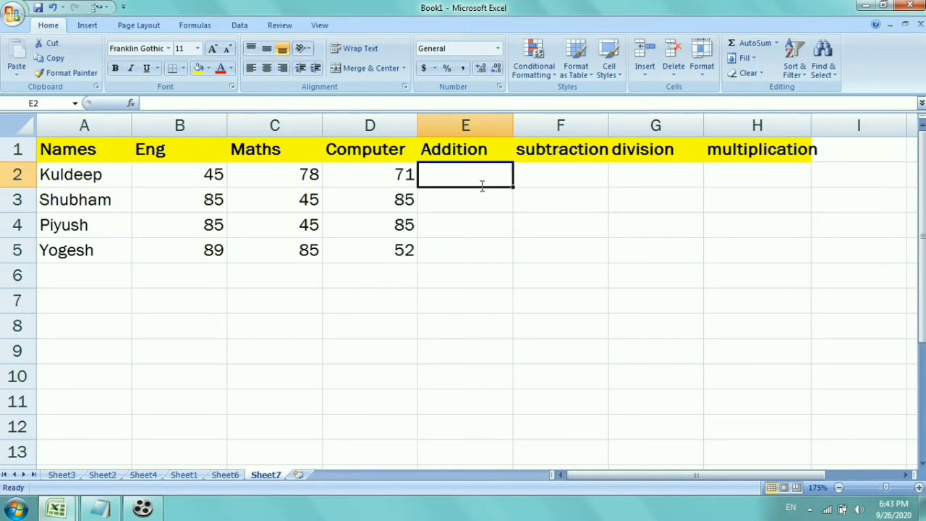
pyautogui.write('=')
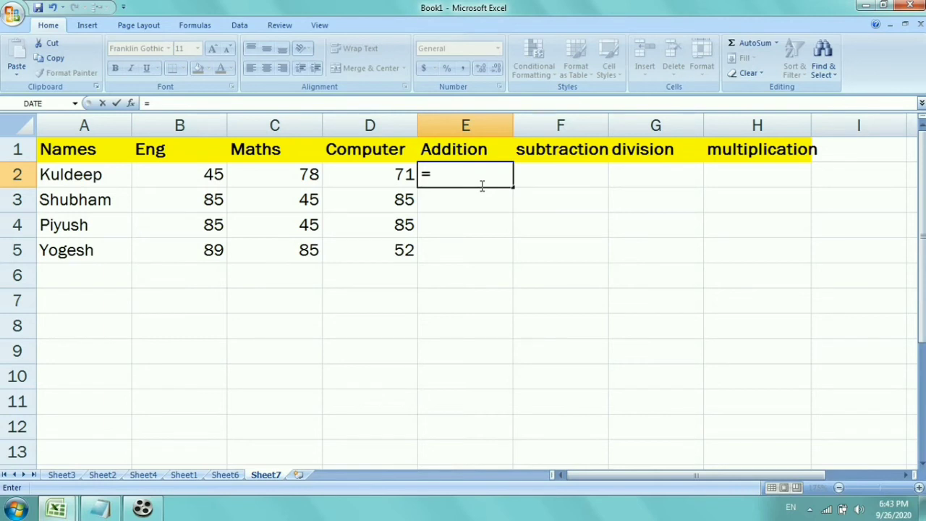
pyautogui.write('sum')
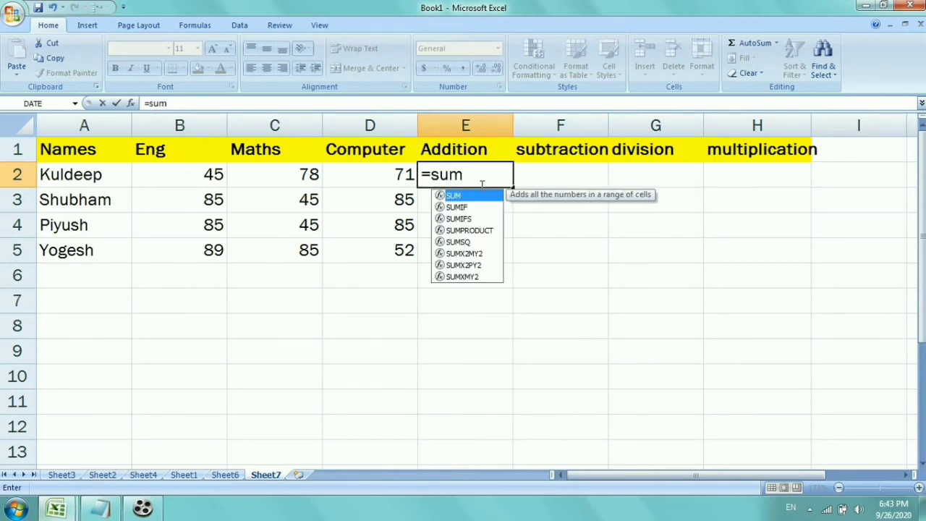
pyautogui.write('(')
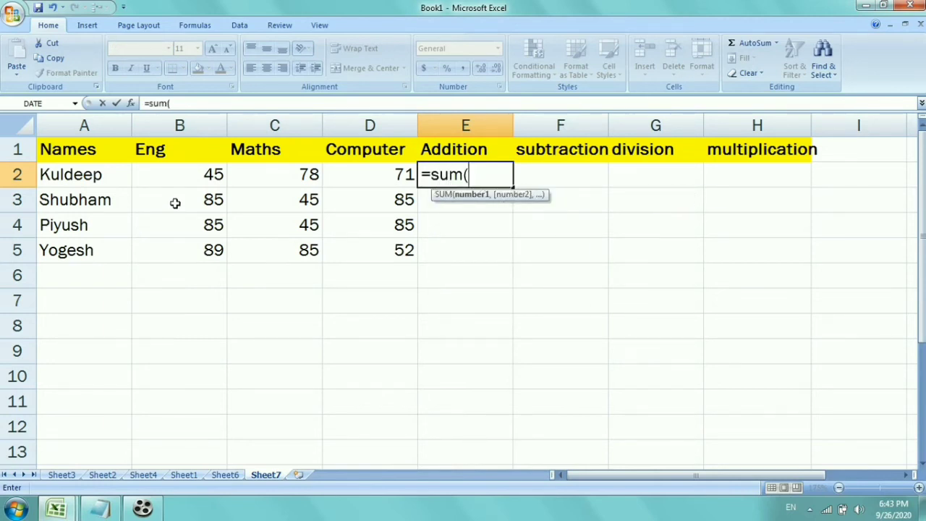
pyautogui.moveTo(166, 172); pyautogui.dragTo(351, 174)
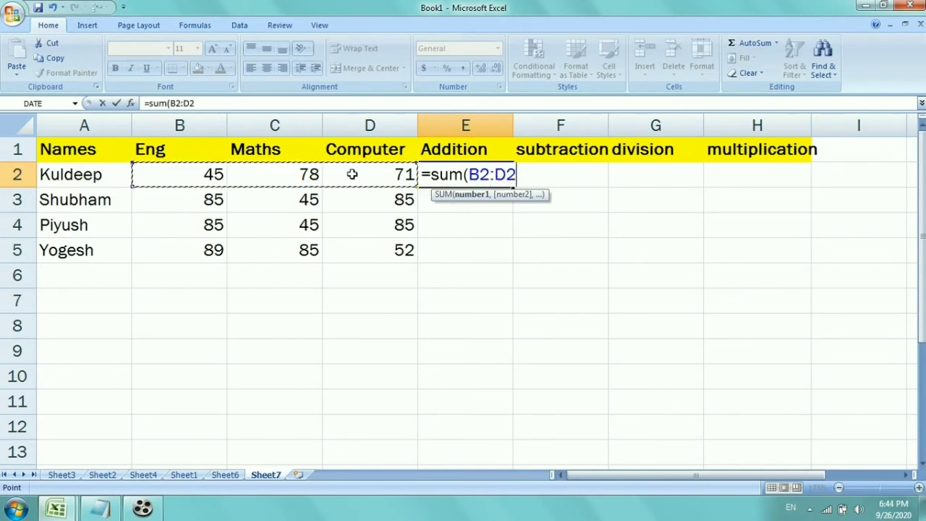
pyautogui.write(')')
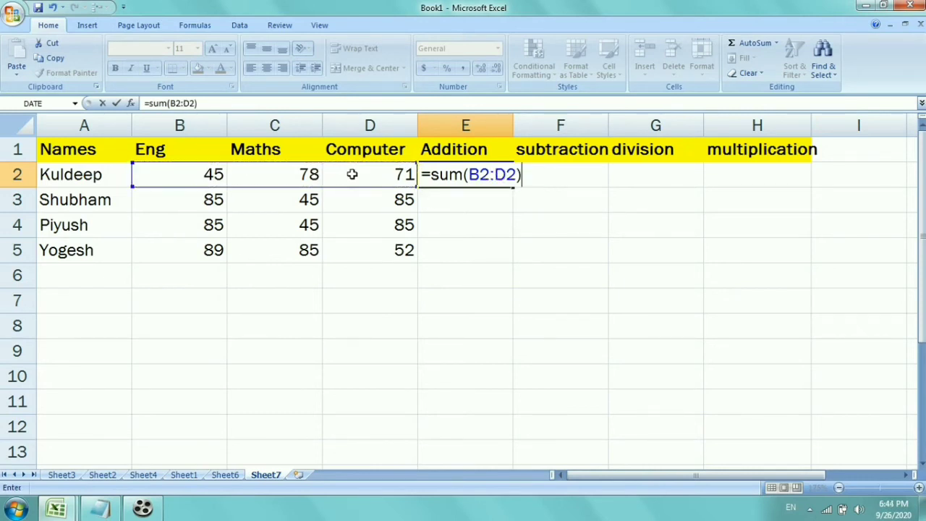
pyautogui.press('Return')
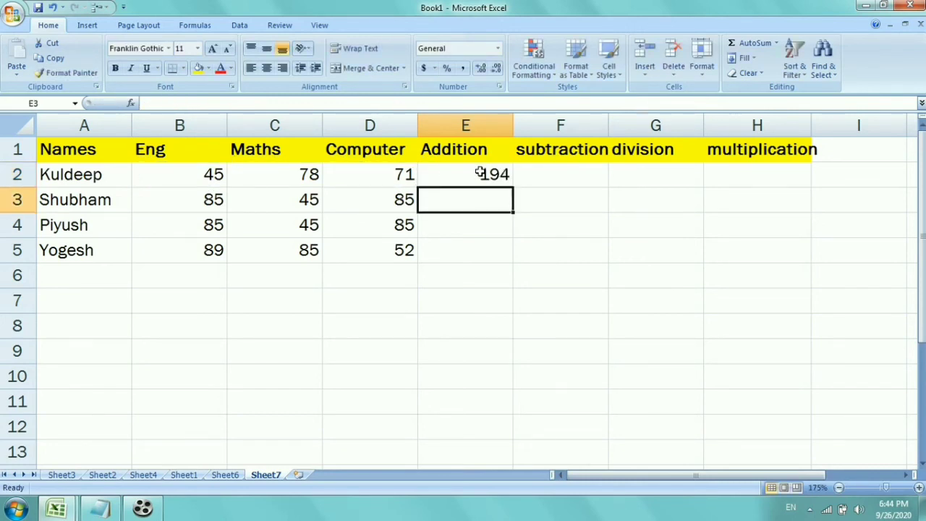
pyautogui.click(480, 172)
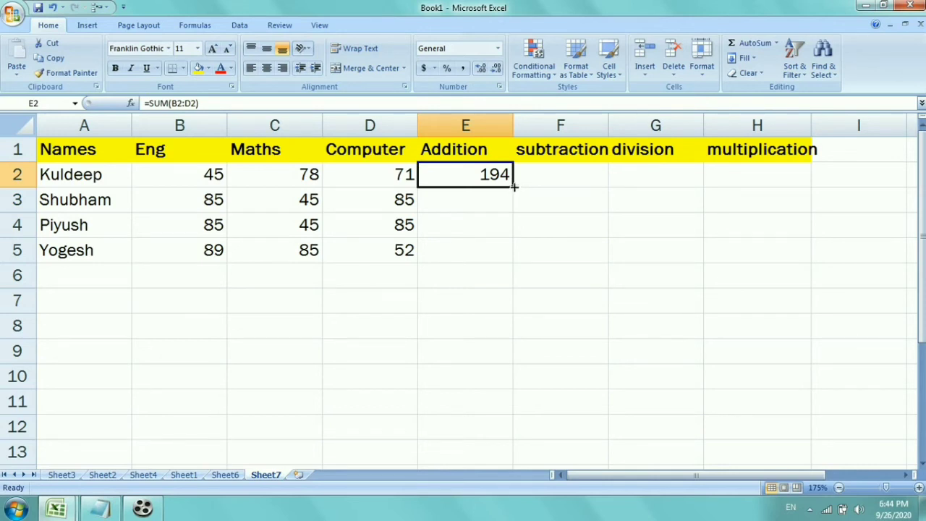
pyautogui.moveTo(513, 187); pyautogui.dragTo(516, 258)
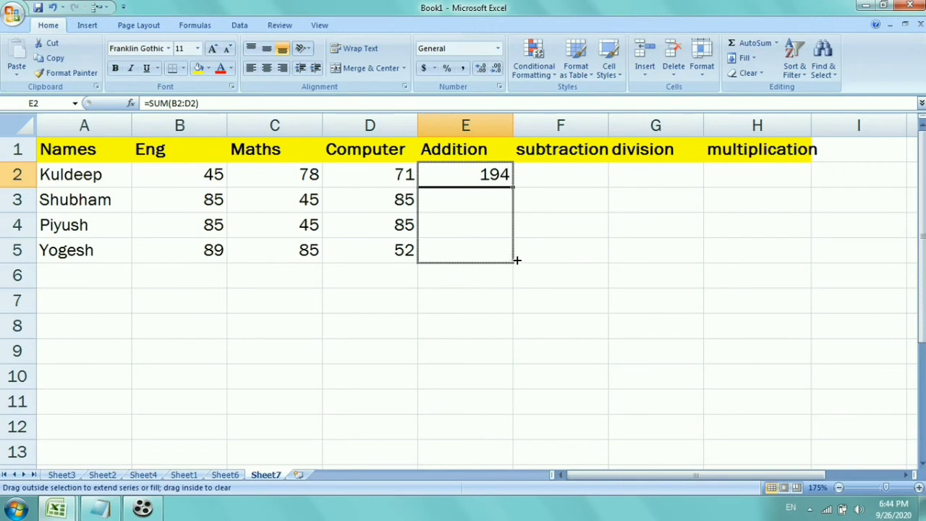
pyautogui.moveTo(517, 260); pyautogui.dragTo(516, 262)
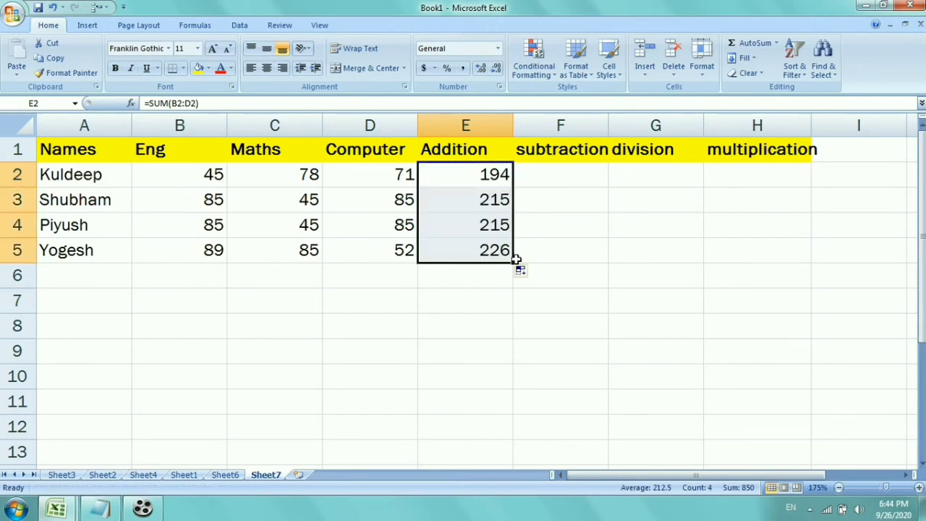
pyautogui.click(386, 386)
# Change the Maths mark in C4 from 45 to 88, raising that Addition total to 258.
pyautogui.click(309, 225)
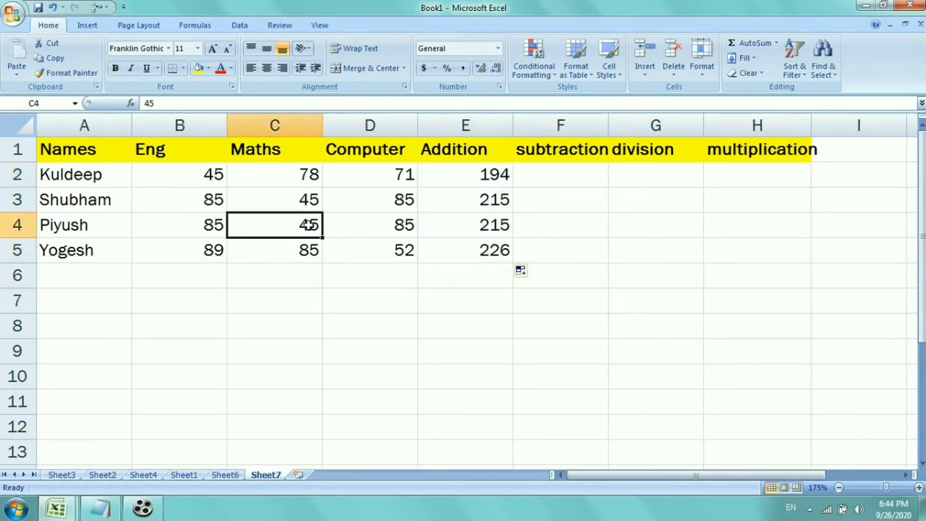
pyautogui.write('45')
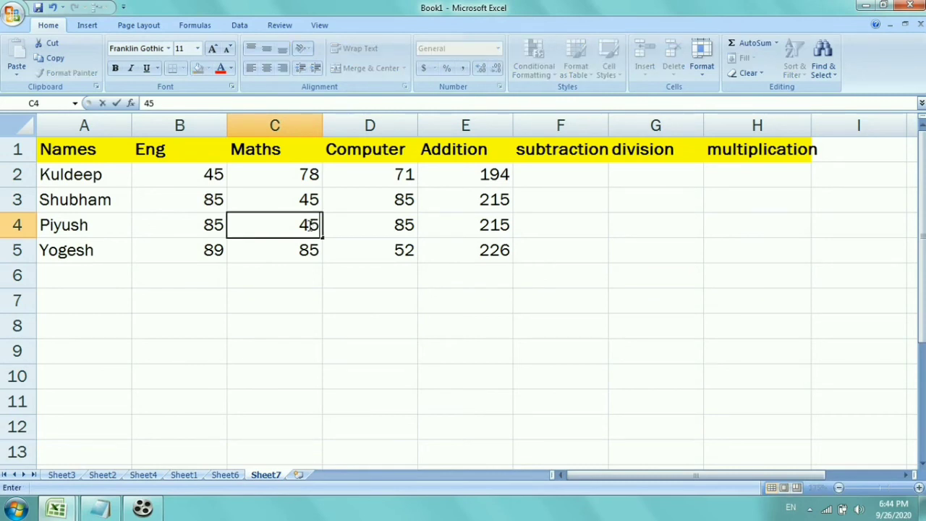
pyautogui.write('55')
pyautogui.press('BackSpace')
pyautogui.press('BackSpace')
pyautogui.press('BackSpace')
pyautogui.press('BackSpace')
pyautogui.write('88')
pyautogui.press('Return')
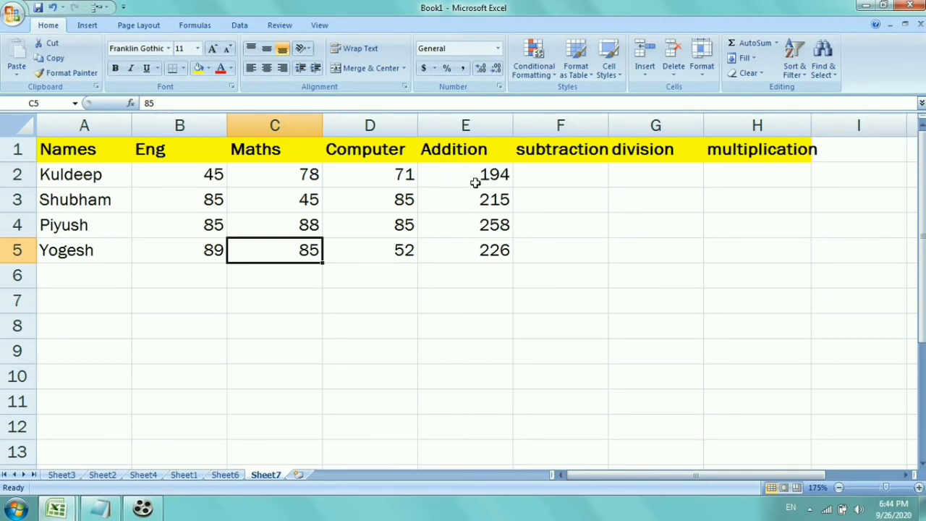
pyautogui.click(552, 186)
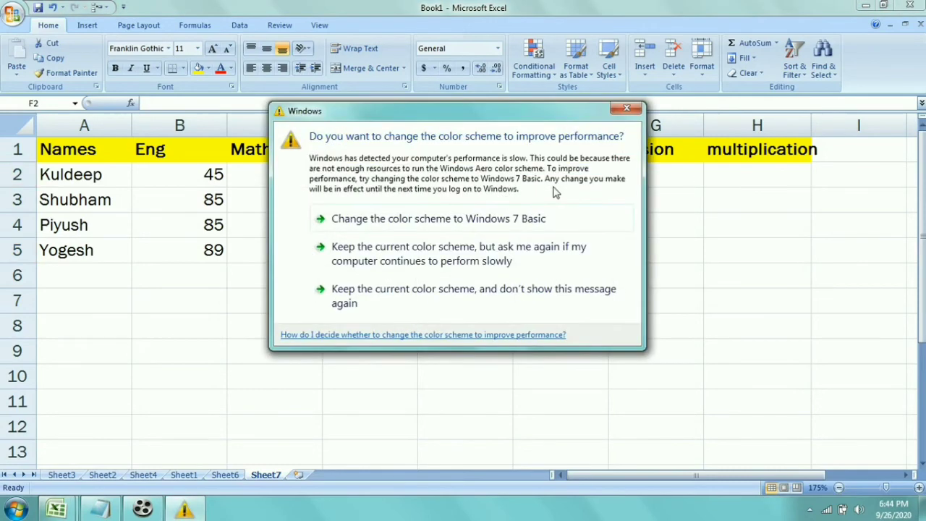
# Enter =B3-C2 in F2 and fill it down to F5, giving 7, 40, 1 and -85.
pyautogui.click(626, 107)
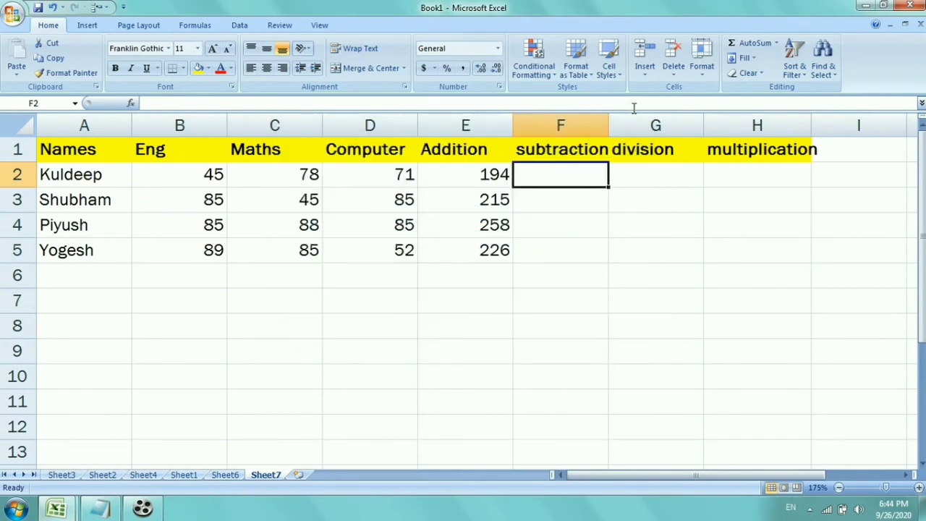
pyautogui.write('=')
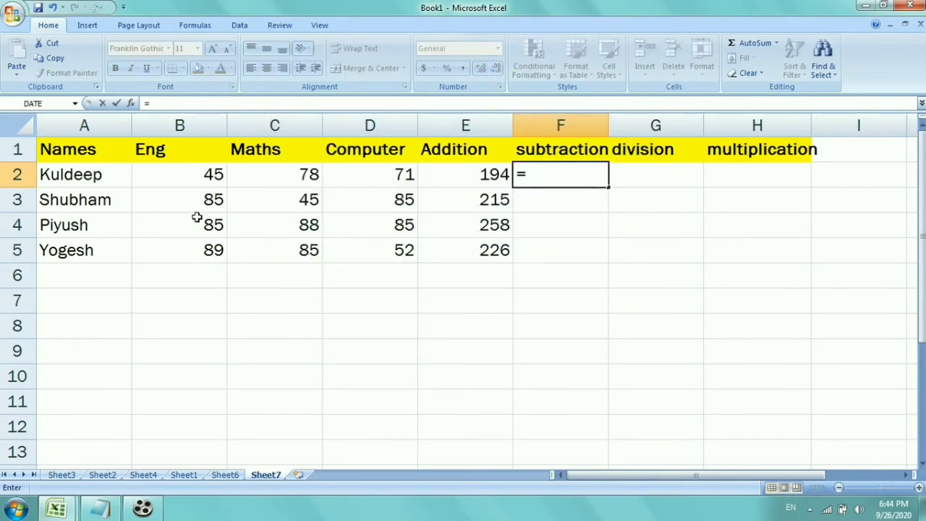
pyautogui.click(222, 206)
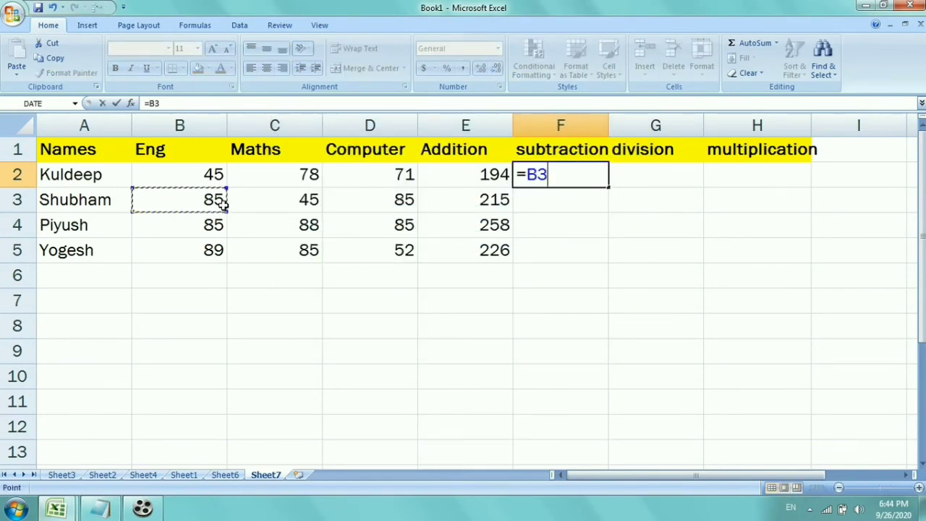
pyautogui.write('-')
pyautogui.click(297, 182)
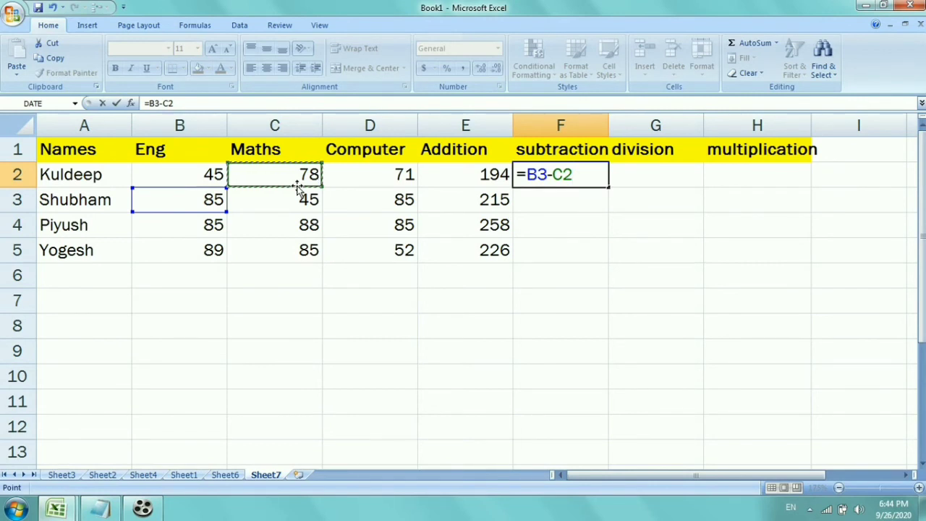
pyautogui.press('Return')
pyautogui.click(568, 175)
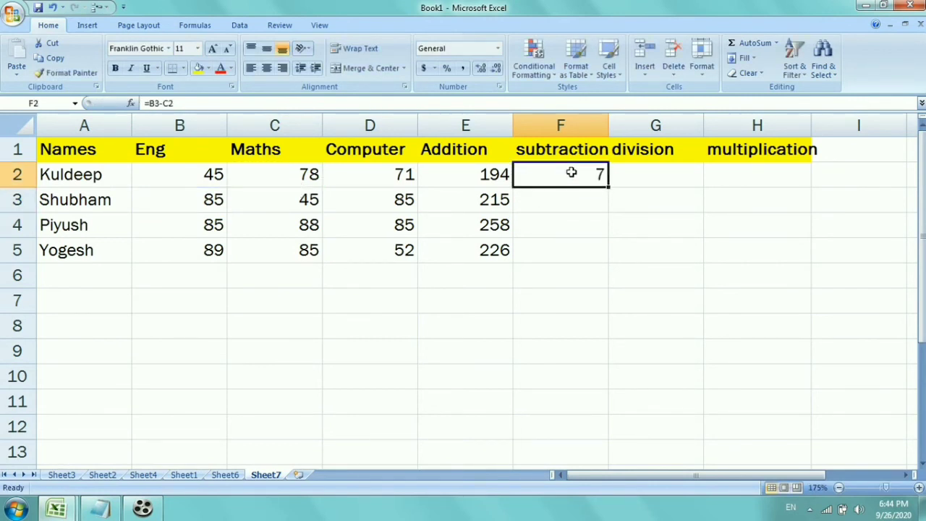
pyautogui.moveTo(609, 188); pyautogui.dragTo(616, 261)
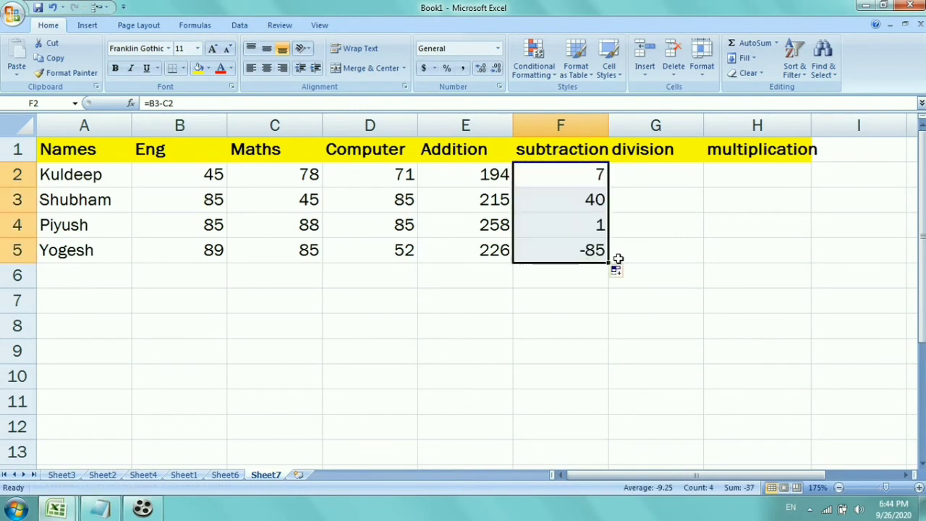
pyautogui.click(565, 393)
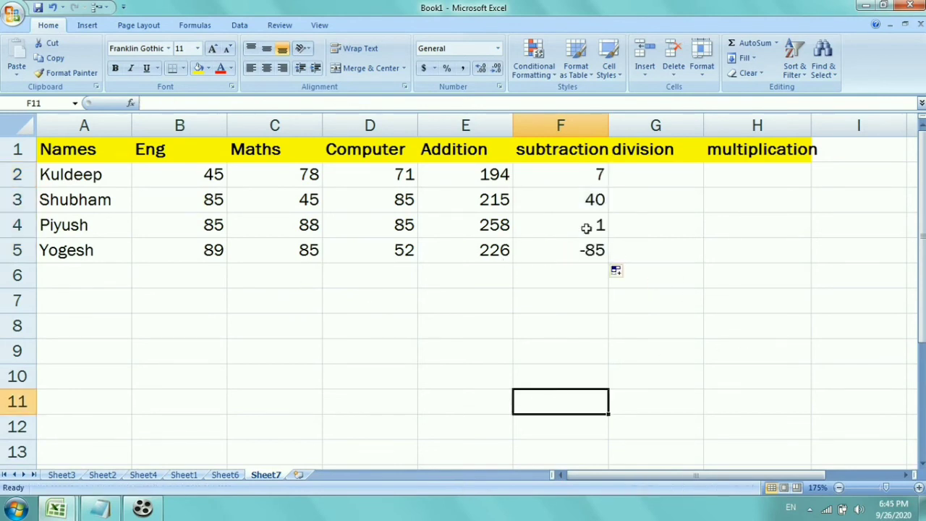
pyautogui.click(648, 172)
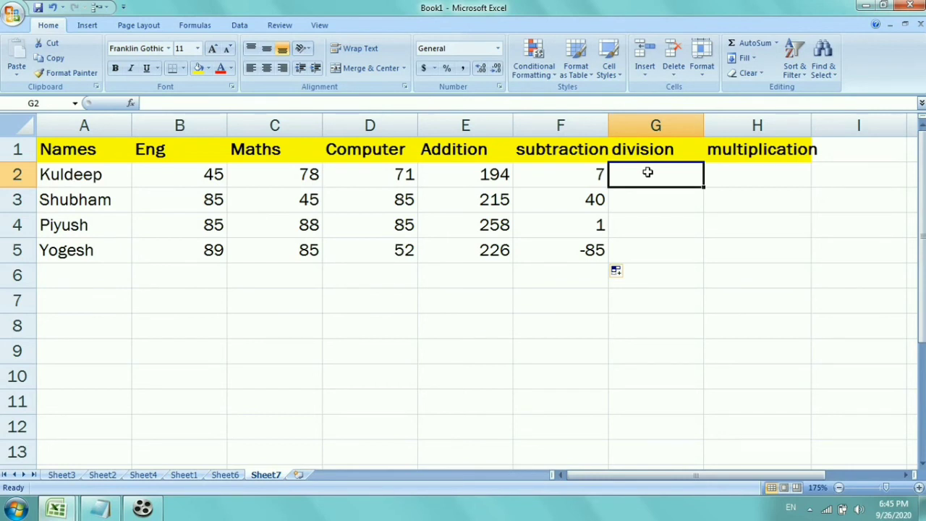
# Enter =D4/D3 in G2 and fill it down to G5.
pyautogui.write('=')
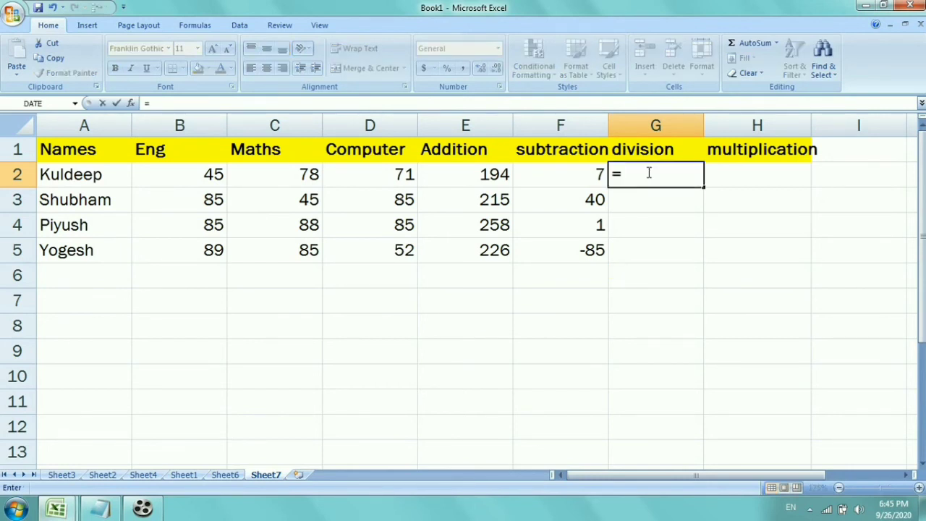
pyautogui.click(327, 217)
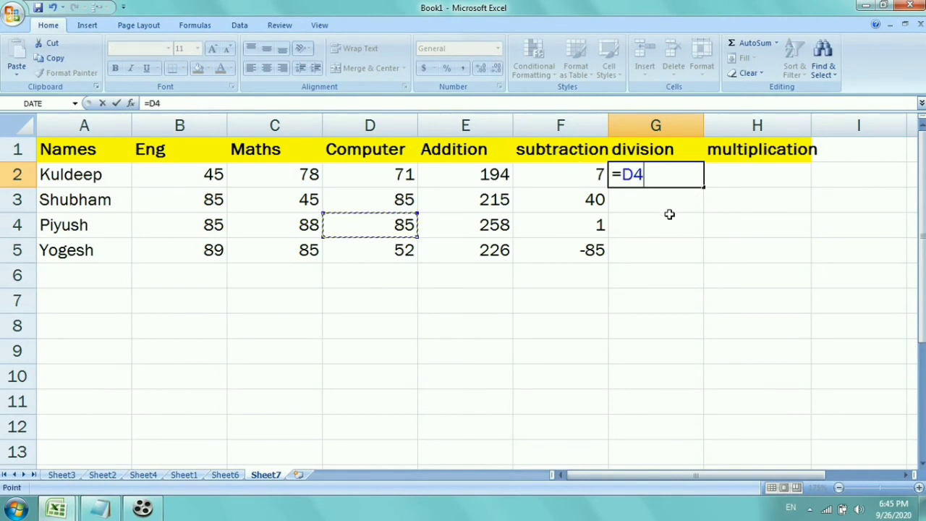
pyautogui.write('/')
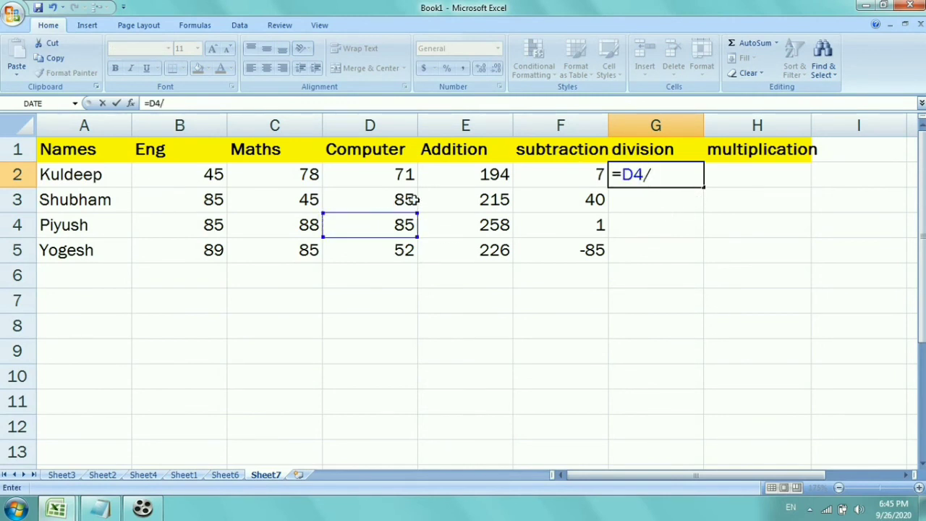
pyautogui.click(410, 200)
pyautogui.press('Return')
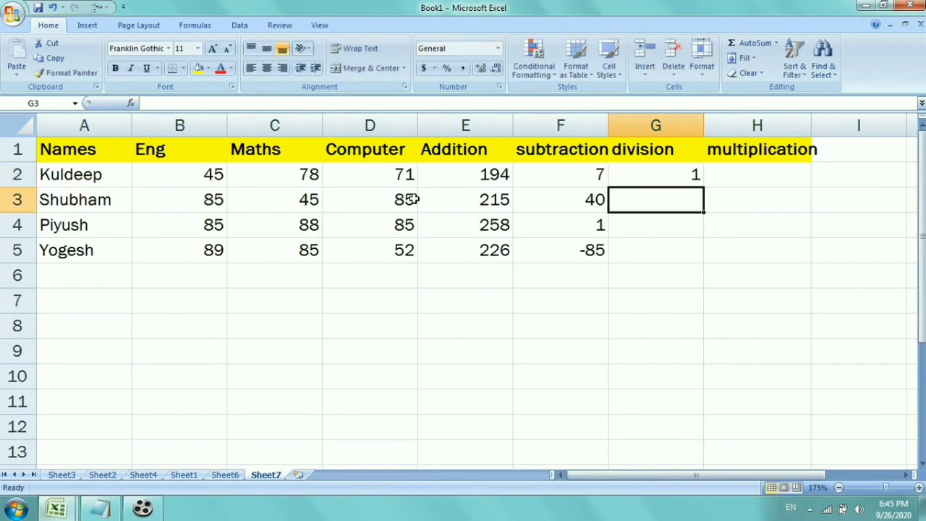
pyautogui.click(692, 179)
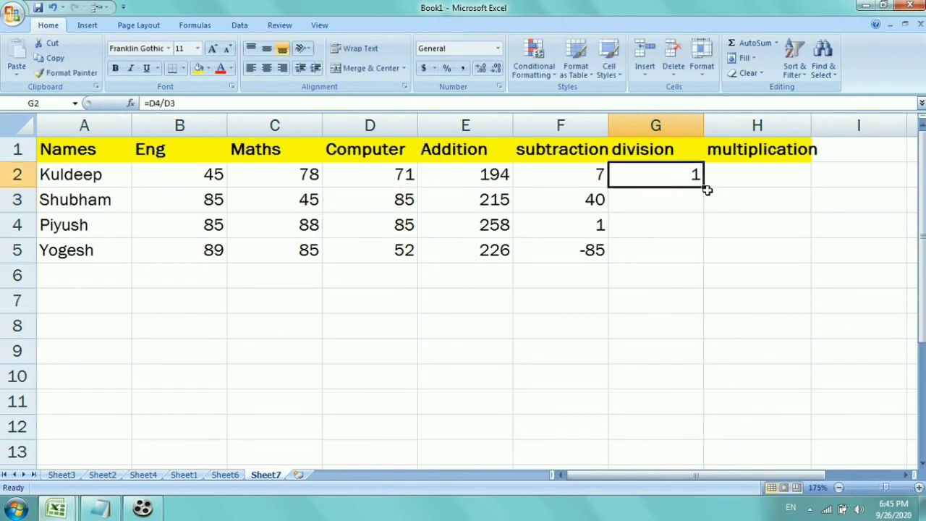
pyautogui.moveTo(707, 190); pyautogui.dragTo(728, 256)
pyautogui.click(665, 178)
pyautogui.moveTo(703, 189); pyautogui.dragTo(711, 289)
pyautogui.click(662, 176)
pyautogui.moveTo(701, 186); pyautogui.dragTo(706, 261)
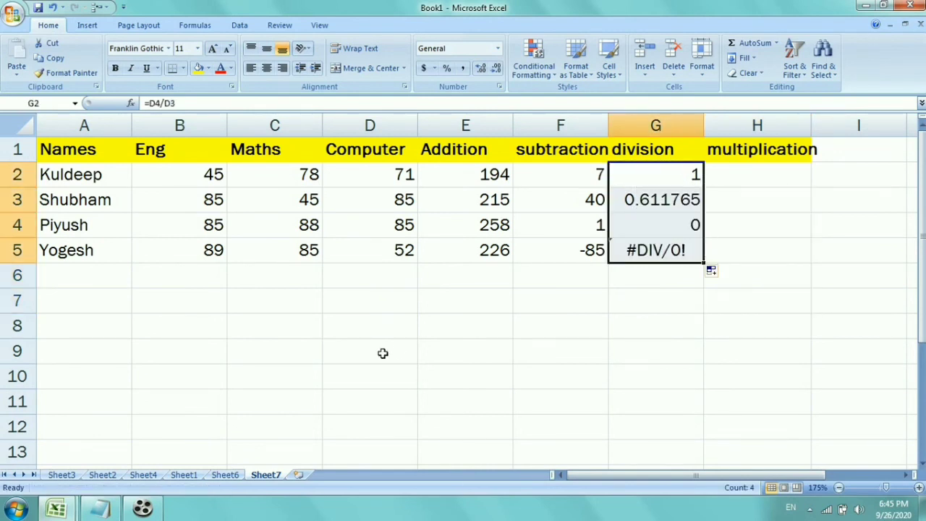
# Clear the #DIV/0! error from G5, leaving 1, 0.611765 and 0 in G2:G4.
pyautogui.click(670, 248)
pyautogui.press('Delete')
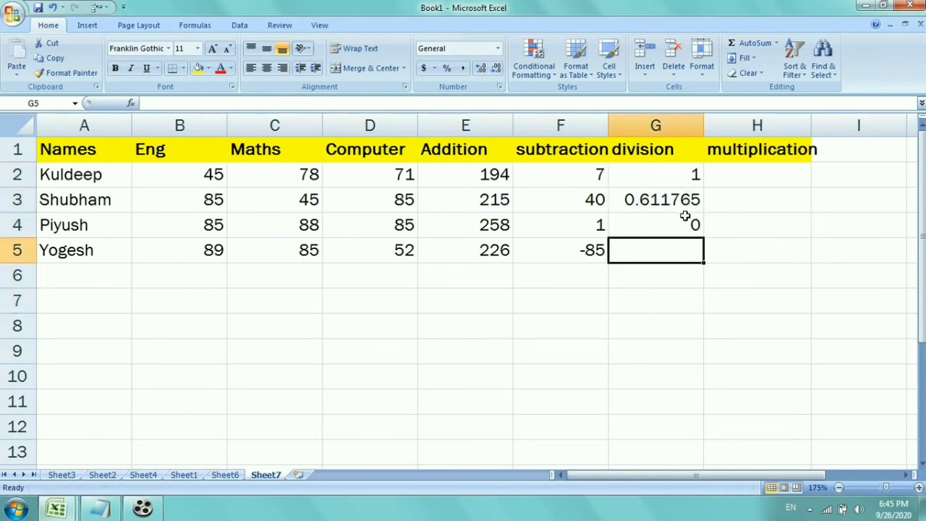
pyautogui.click(685, 215)
pyautogui.click(713, 180)
pyautogui.click(677, 197)
pyautogui.click(788, 182)
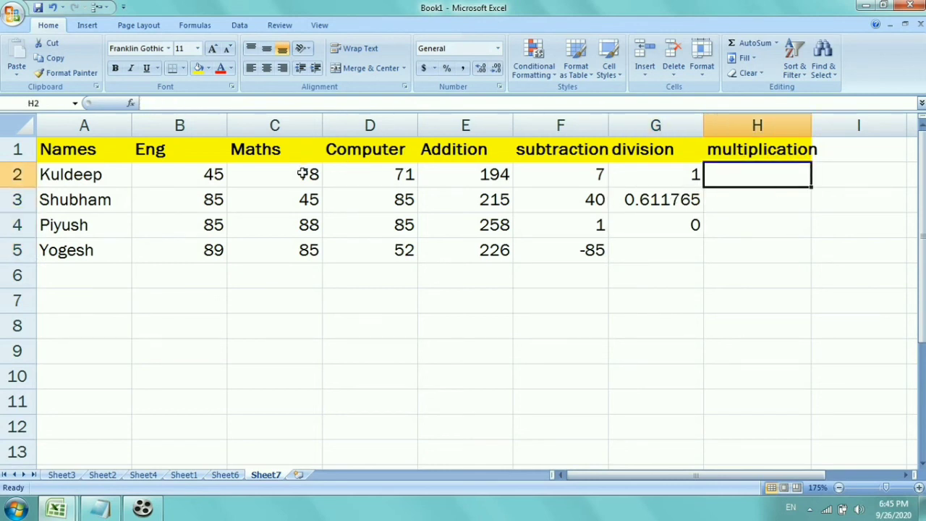
# Enter the multiplication formula =C2*E3 in cell H2.
pyautogui.write('=')
pyautogui.click(273, 178)
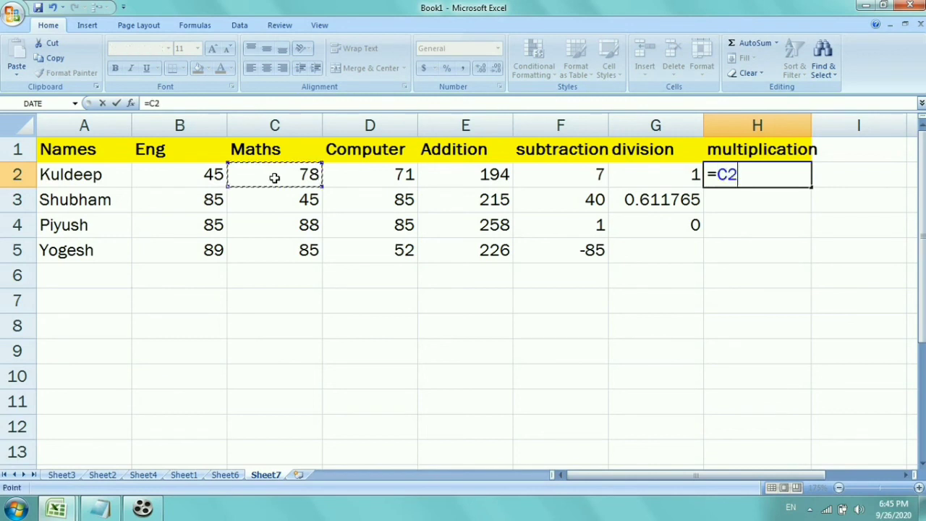
pyautogui.write('*')
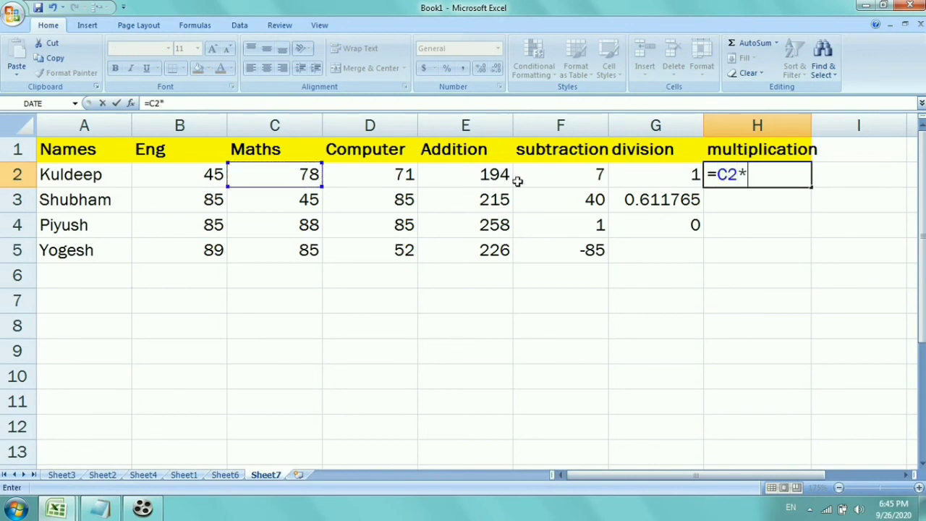
pyautogui.click(457, 202)
pyautogui.press('Return')
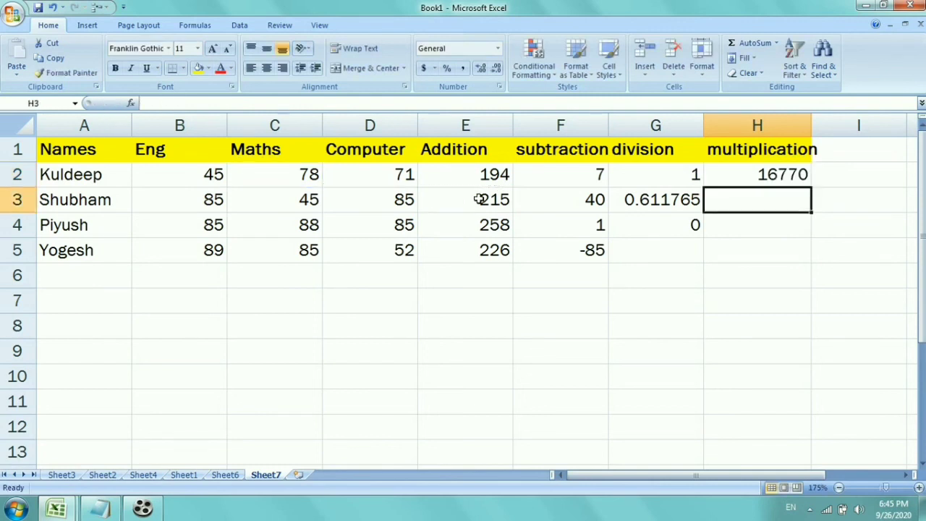
# Copy the H2 formula down to H5, giving products 16770, 11610, 19888 and 0.
pyautogui.click(783, 171)
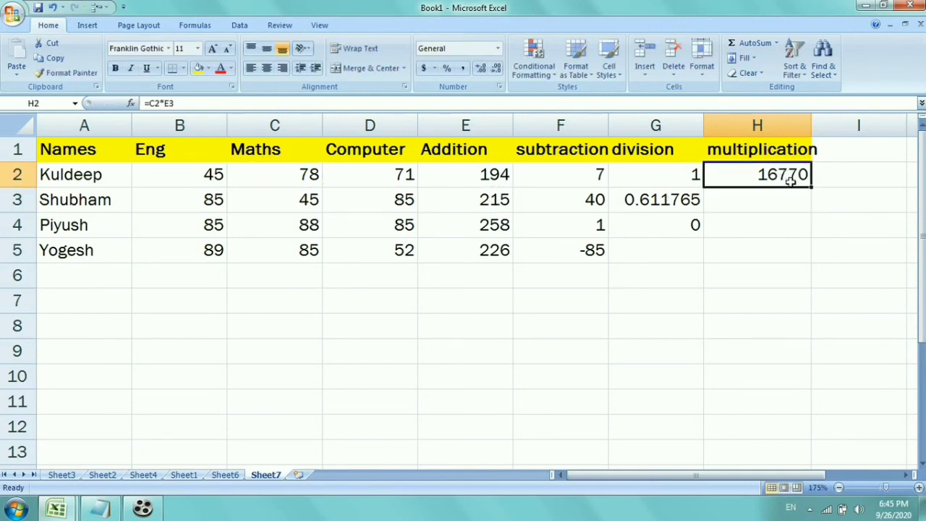
pyautogui.moveTo(812, 188); pyautogui.dragTo(816, 259)
pyautogui.click(733, 310)
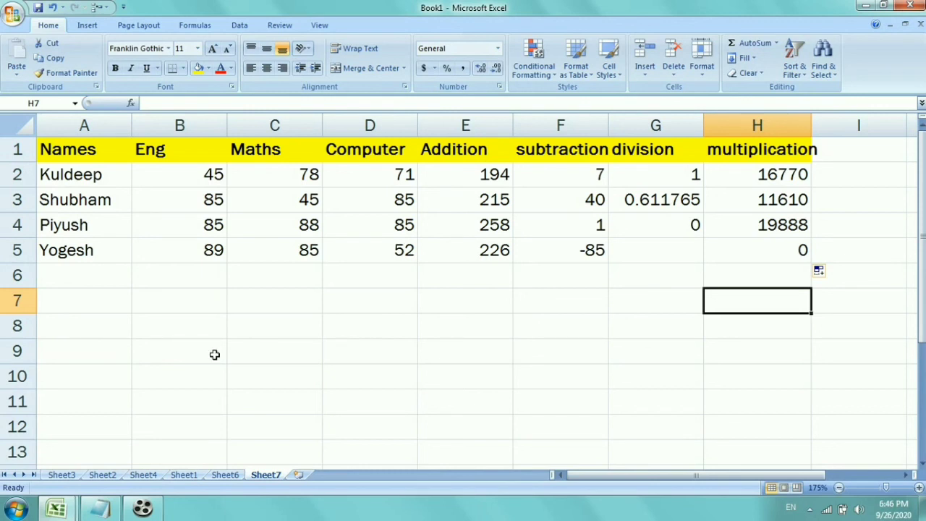
pyautogui.click(63, 475)
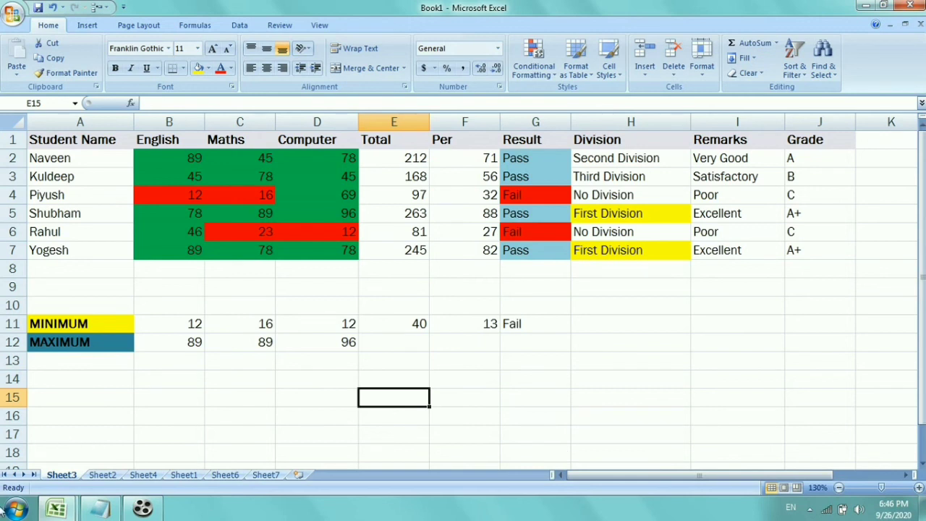
pyautogui.click(195, 476)
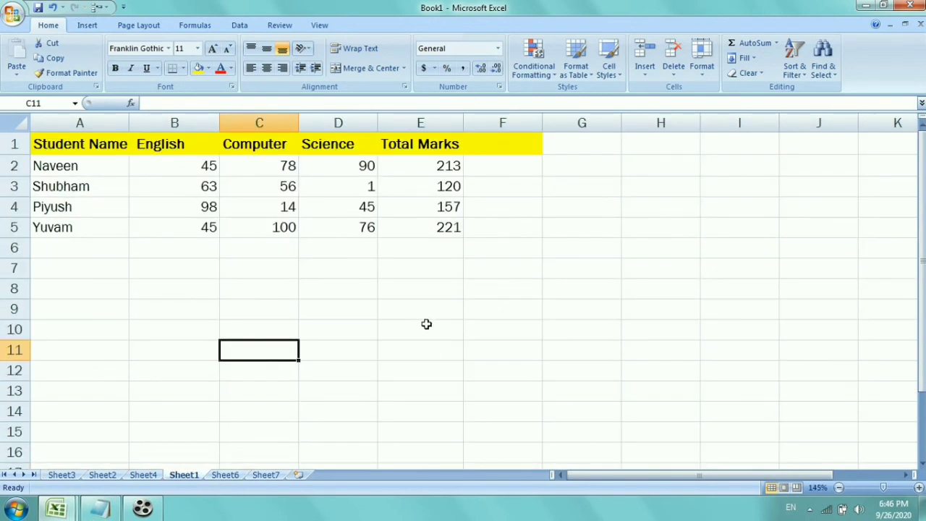
pyautogui.click(264, 475)
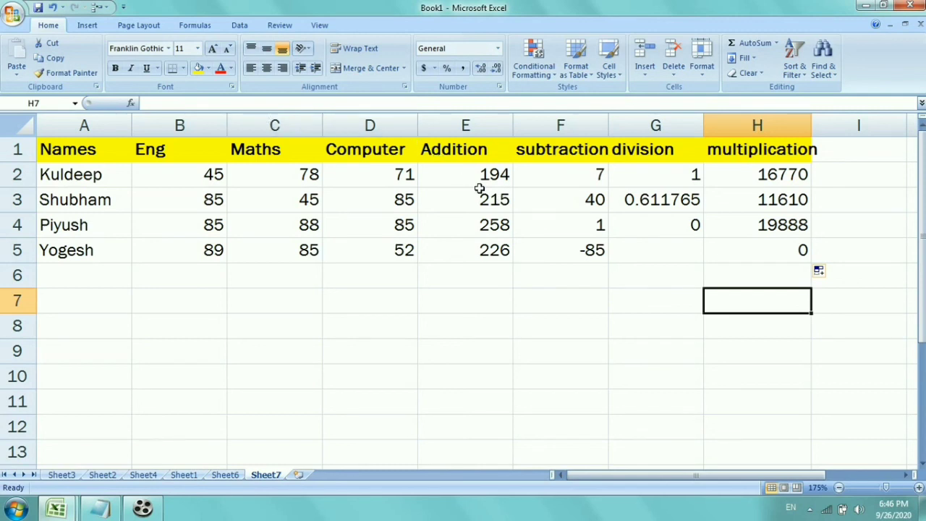
pyautogui.click(480, 192)
pyautogui.click(479, 178)
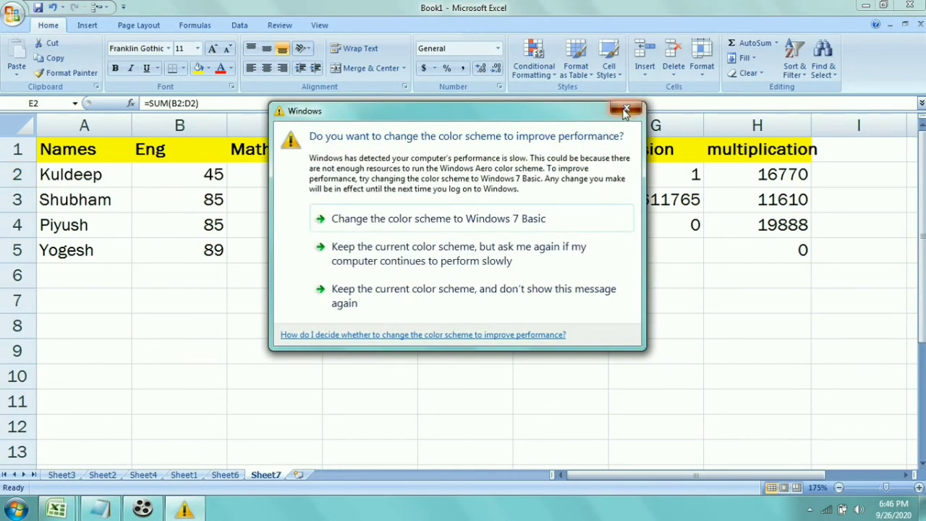
pyautogui.click(626, 111)
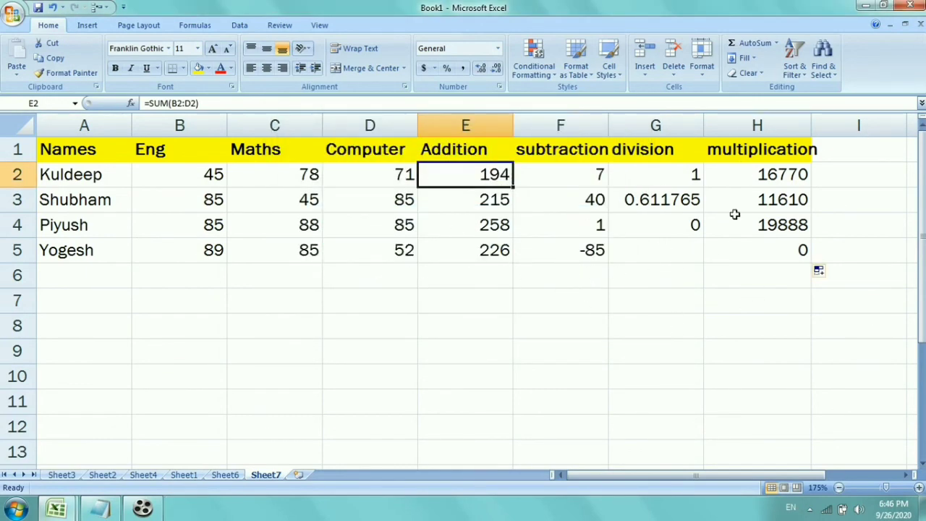